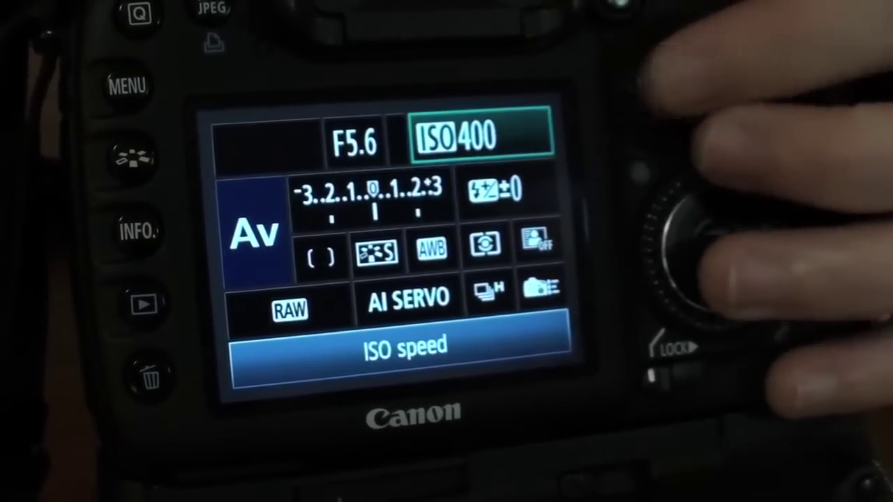
Set the Canon 7D's ISO speed to 200, then step down through the AEB and white balance settings
key("Return")
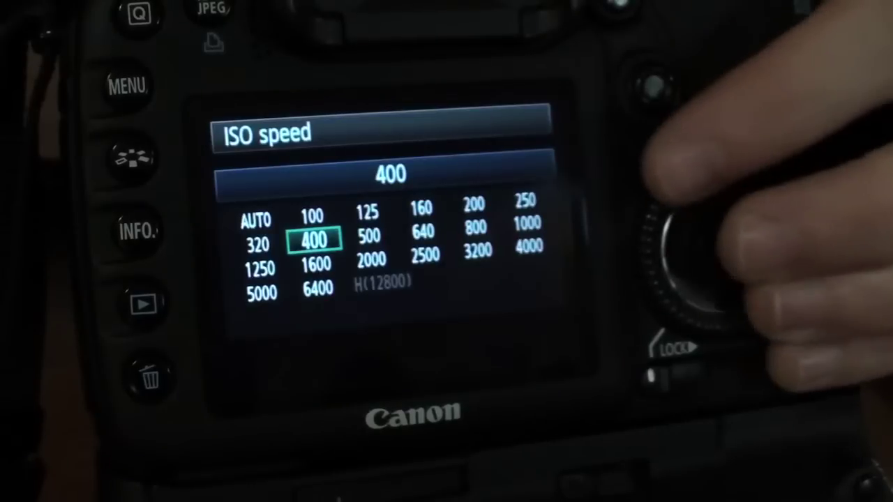
scroll(691, 258, "down", 4)
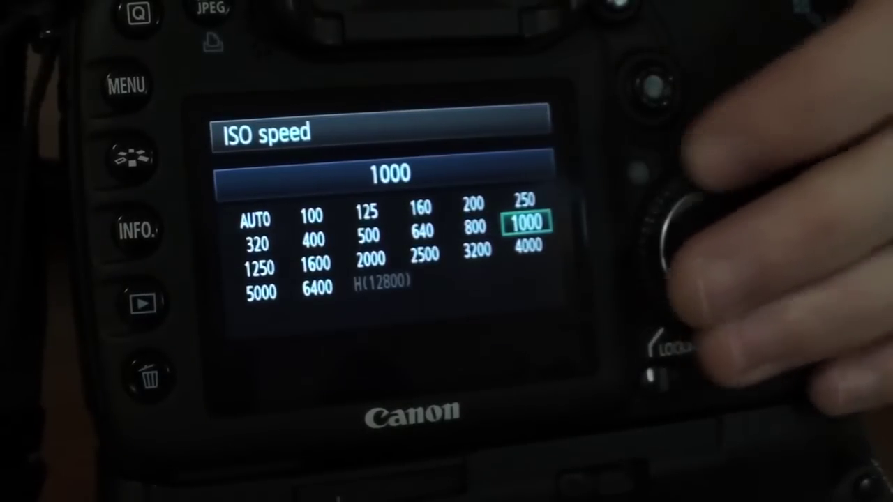
scroll(691, 258, "up", 7)
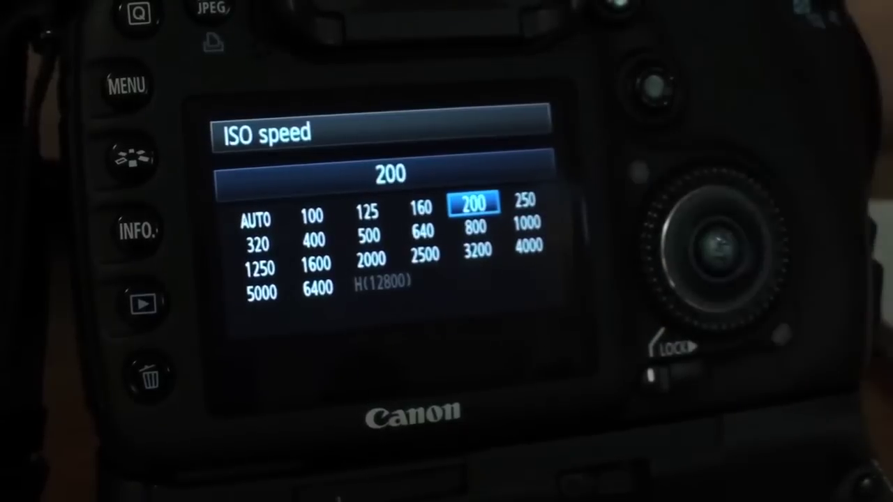
key("Return")
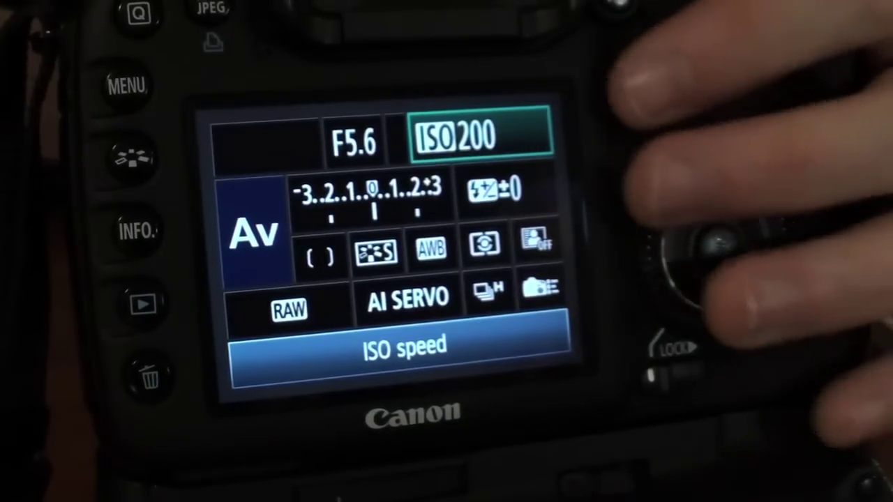
key("Down")
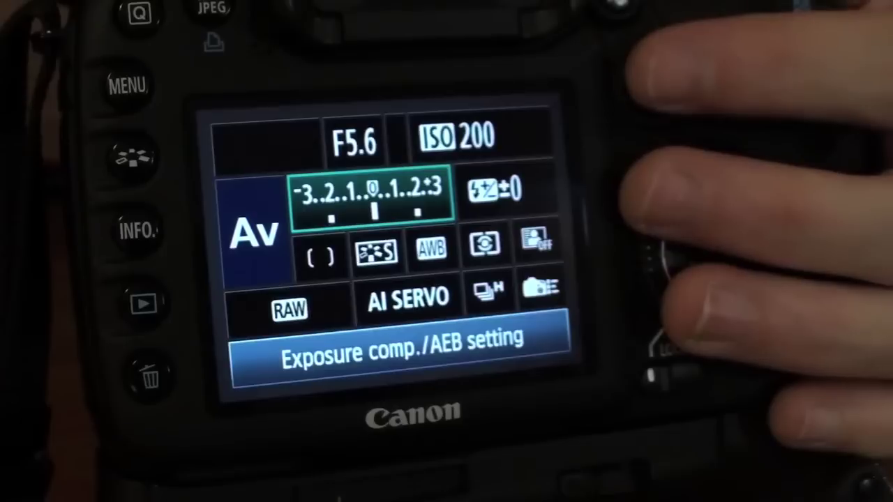
key("Down")
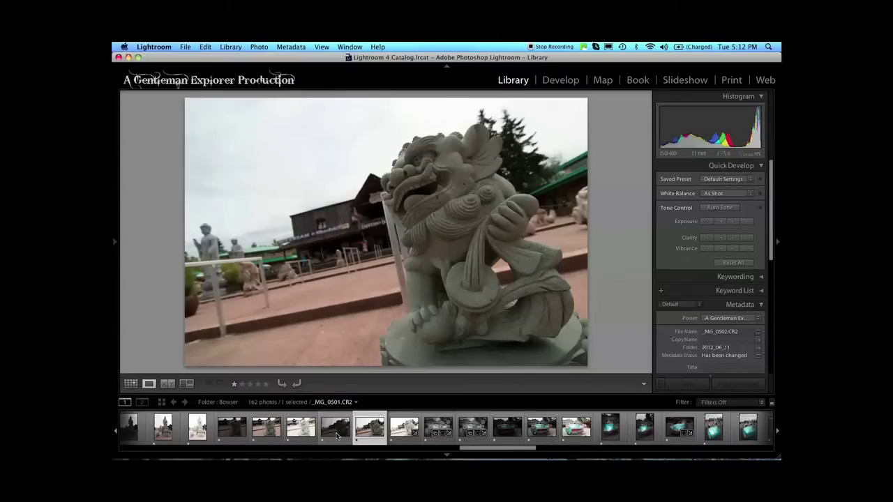
View the frontal lion photo _MG_0499, then select the standing statue photo _MG_0493
scroll(338, 436, "left", 1)
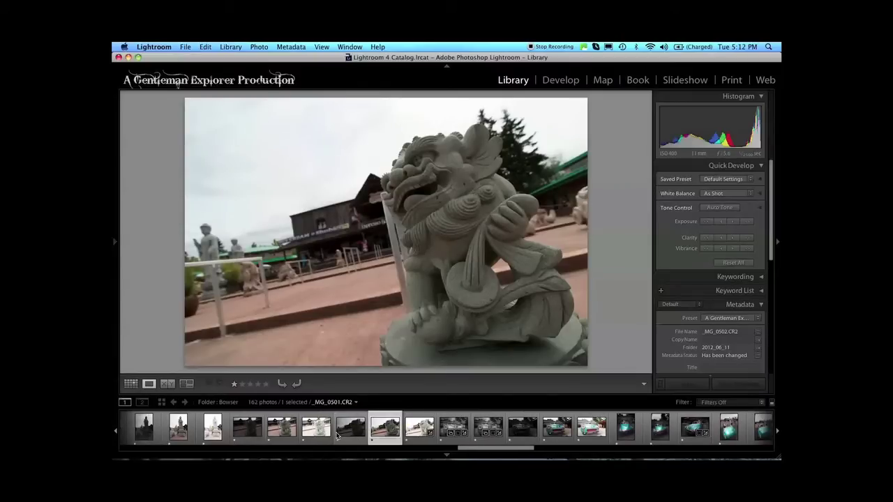
left_click(287, 432)
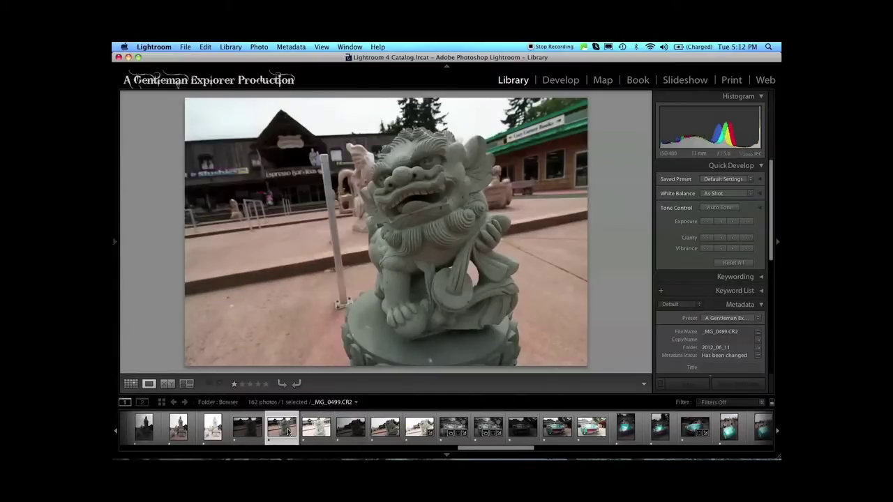
left_click(213, 429)
left_click(173, 433)
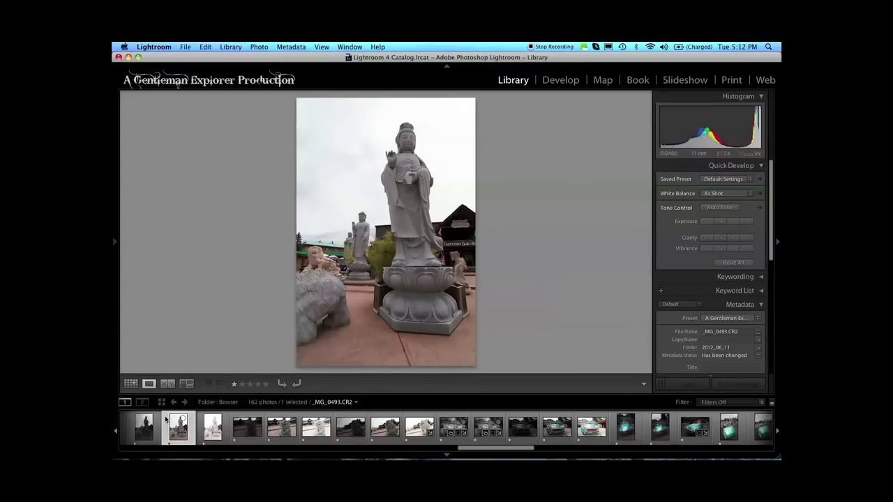
Flip between the brackets _MG_0492, _MG_0493 and _MG_0494, ending on the dark _MG_0492
left_click(143, 430)
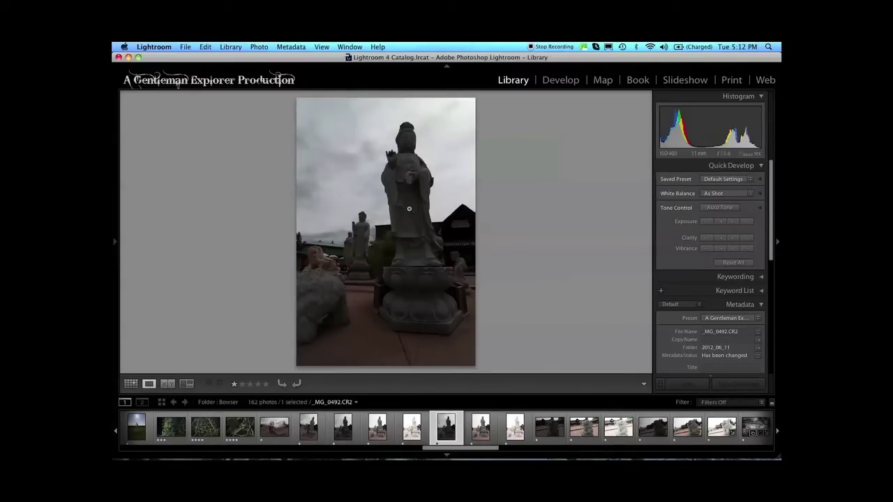
key("Right")
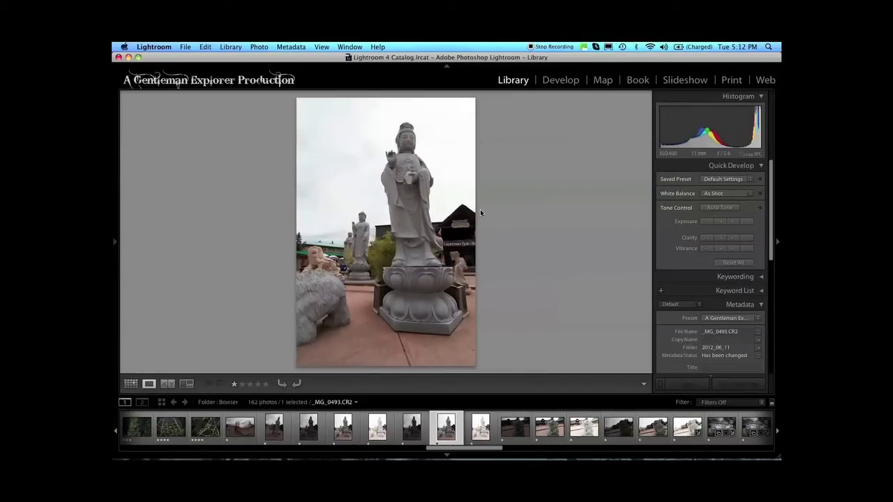
key("Right")
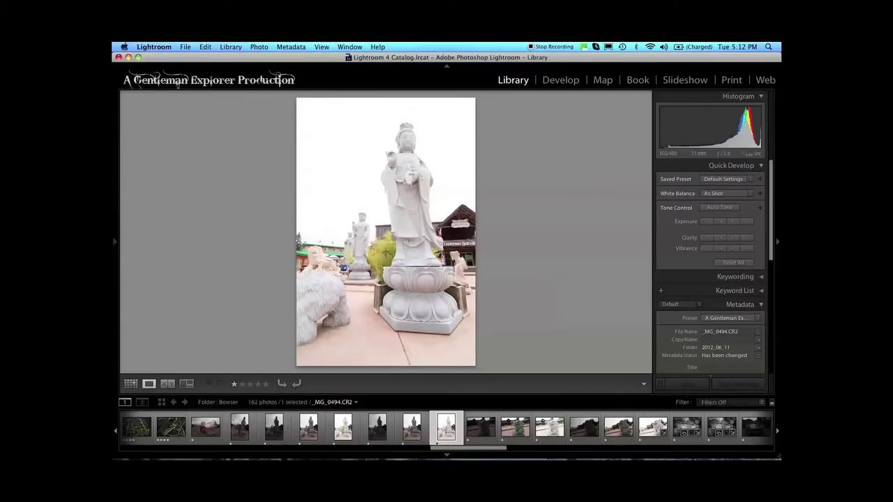
key("Left")
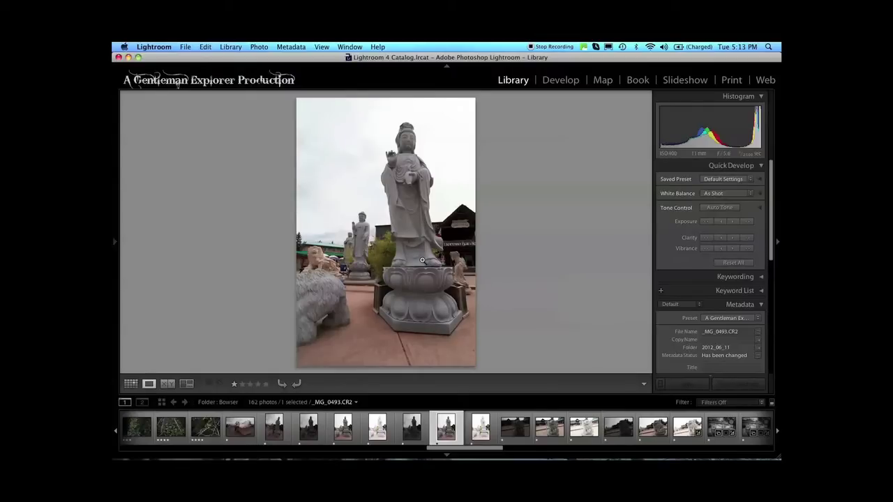
key("Left")
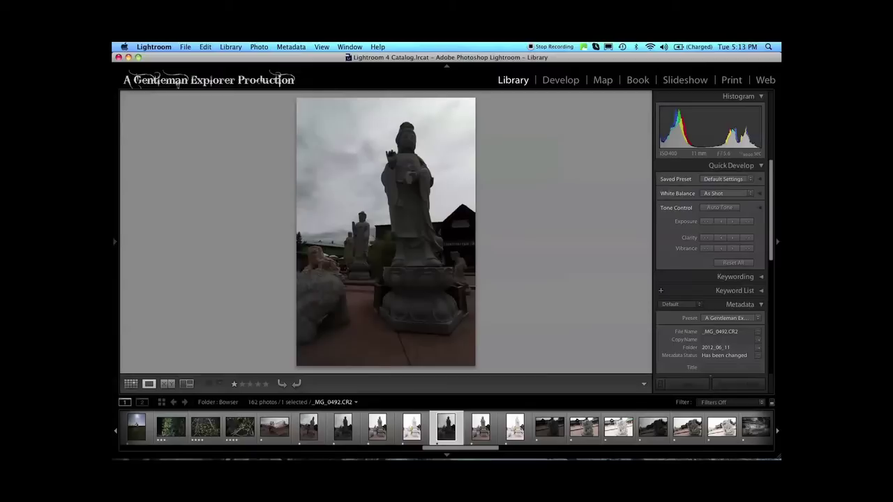
key("Right")
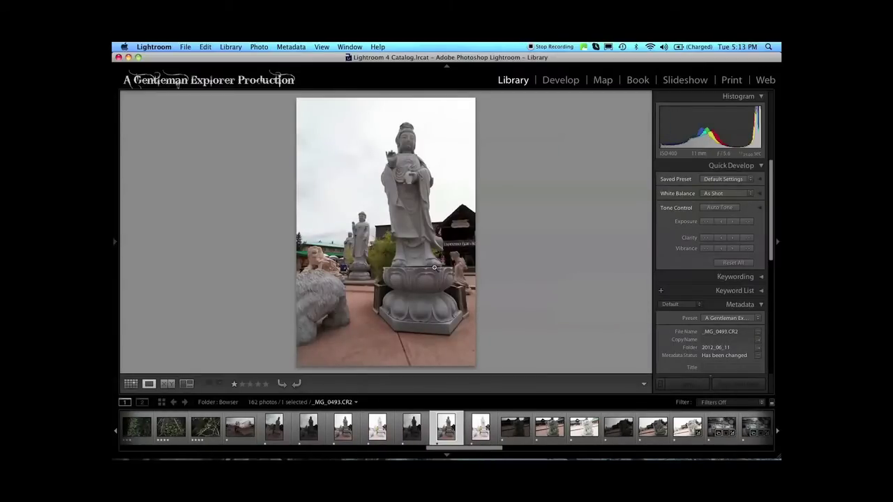
key("Right")
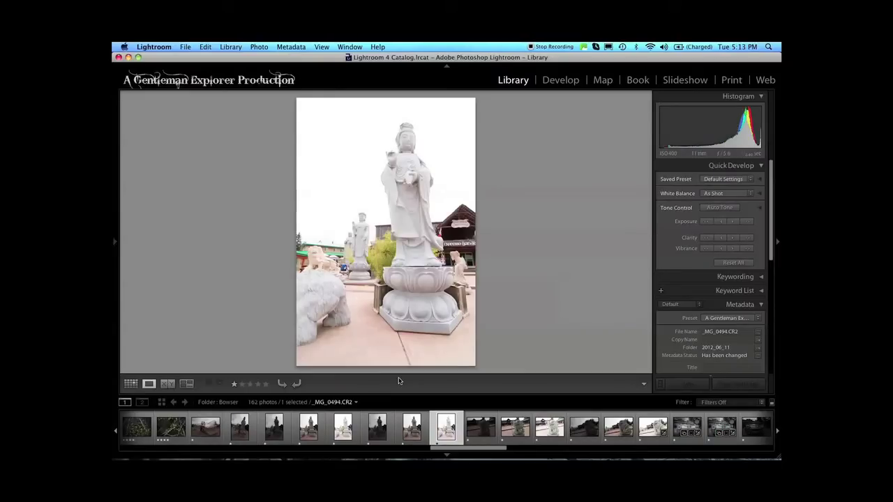
key("Left")
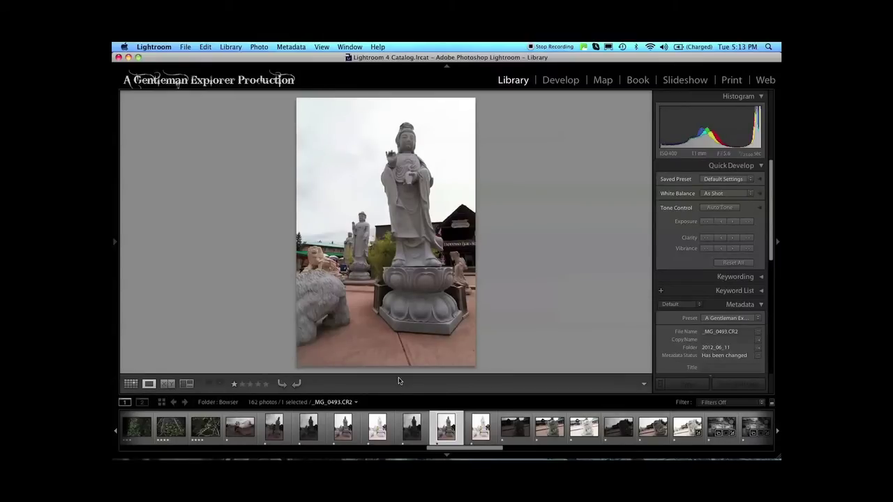
key("Left")
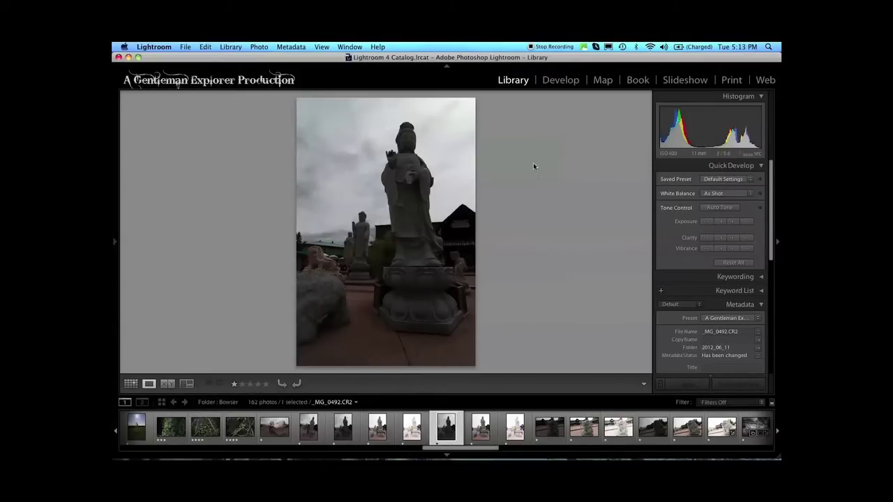
In Develop, give _MG_0492 Highlights -71, Shadows +100, Clarity +56 and Contrast -11
left_click(552, 82)
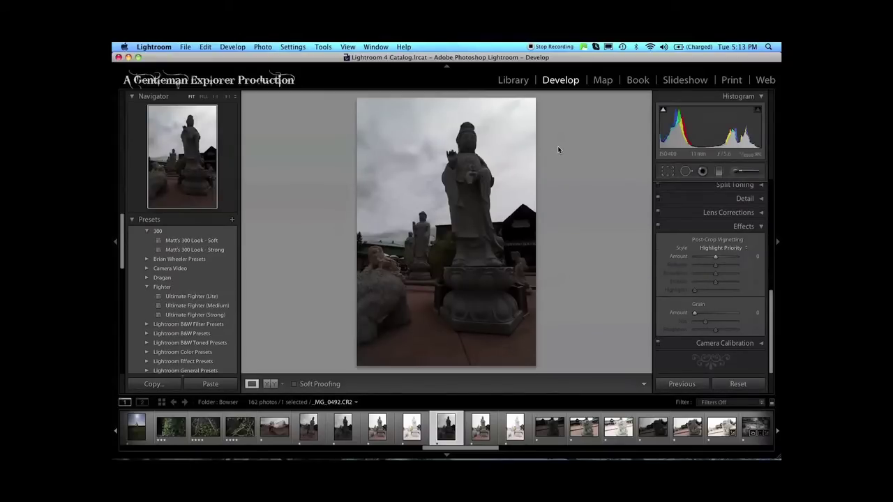
scroll(704, 265, "up", 10)
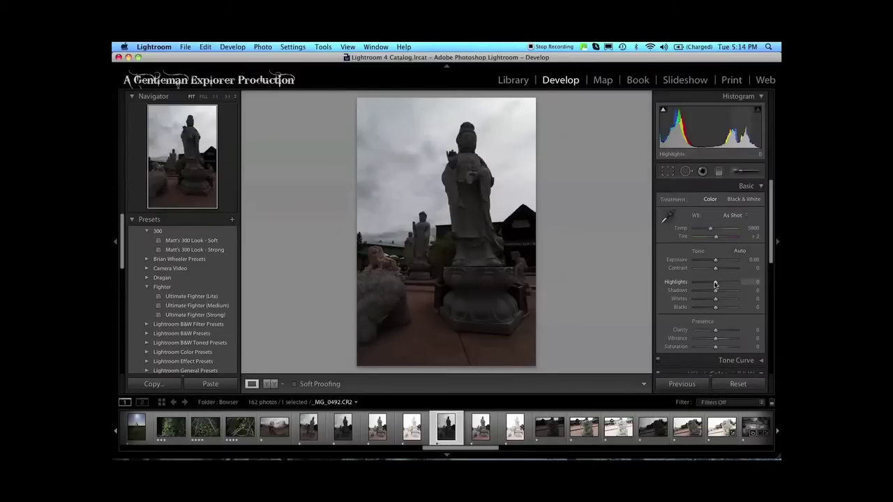
mouse_move(715, 285)
left_mouse_down()
mouse_move(681, 283)
mouse_move(701, 282)
left_mouse_up()
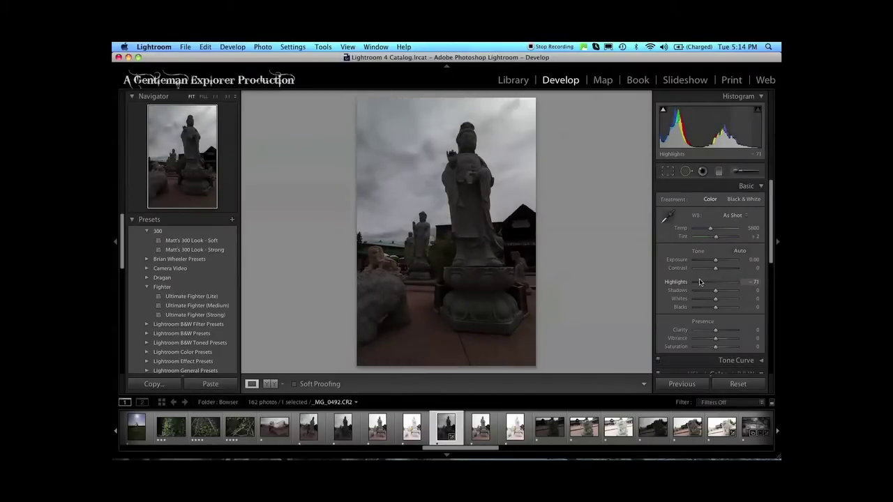
left_click_drag(716, 294, 739, 292)
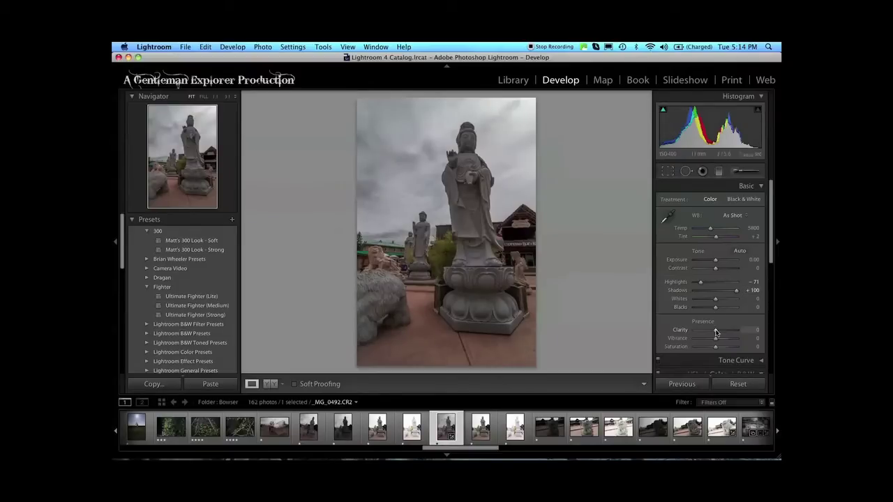
left_click_drag(714, 332, 726, 332)
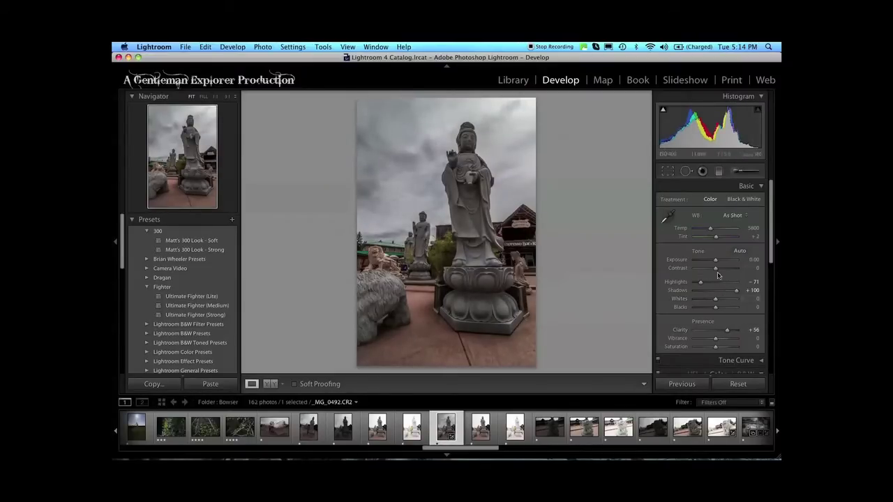
left_click_drag(715, 269, 714, 273)
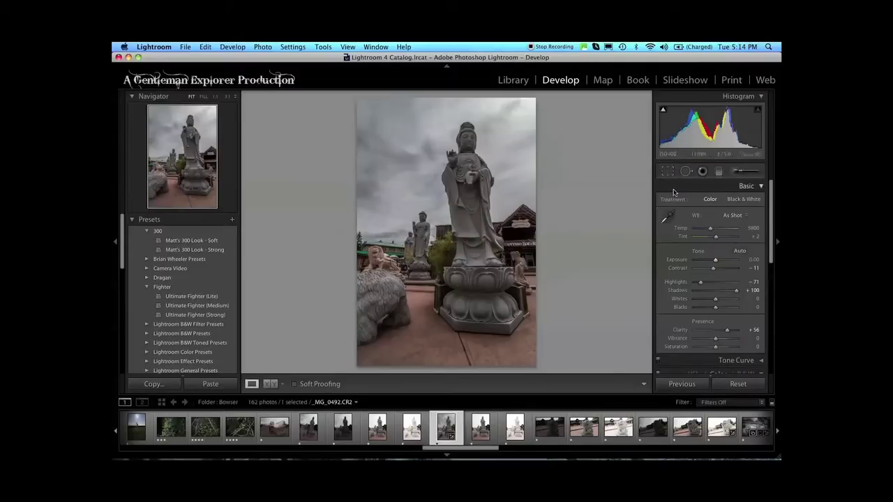
Paint an adjustment brush stroke across the sky along the top of the photo
left_click(735, 174)
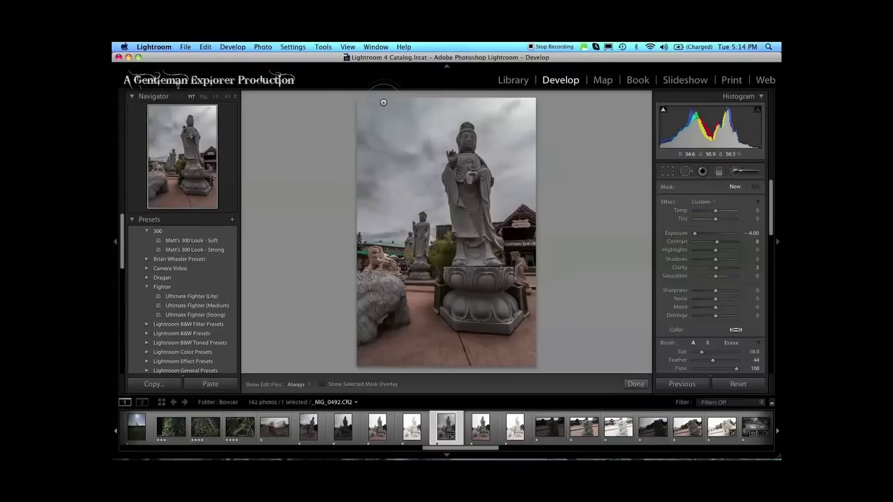
key("h")
mouse_move(374, 103)
left_mouse_down()
mouse_move(475, 99)
mouse_move(507, 156)
mouse_move(510, 194)
mouse_move(523, 185)
mouse_move(528, 123)
mouse_move(423, 90)
mouse_move(426, 116)
mouse_move(438, 119)
mouse_move(419, 168)
mouse_move(425, 201)
mouse_move(382, 224)
mouse_move(369, 217)
mouse_move(369, 121)
mouse_move(358, 147)
mouse_move(390, 170)
mouse_move(398, 123)
mouse_move(394, 166)
mouse_move(418, 99)
mouse_move(426, 119)
mouse_move(478, 116)
left_mouse_up()
Set the brushed sky to Highlights -66, Exposure 0.13 and Clarity 100, then finish the brush
left_click(714, 235)
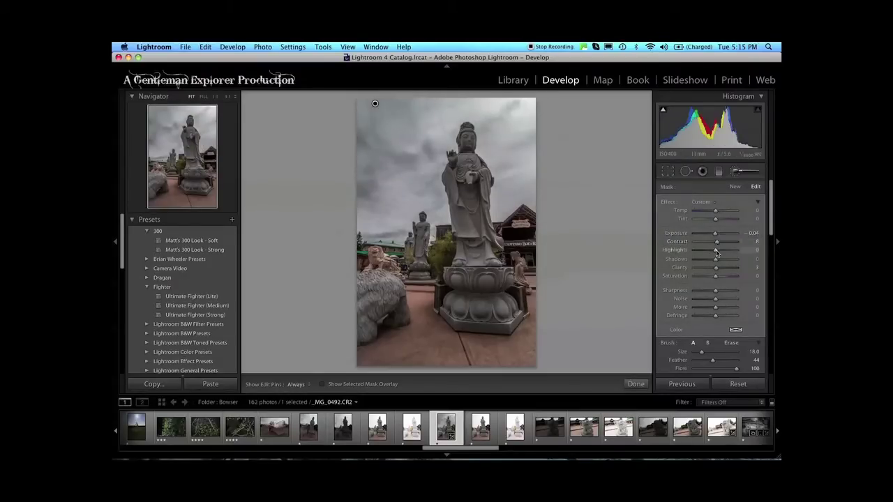
left_click_drag(717, 251, 694, 251)
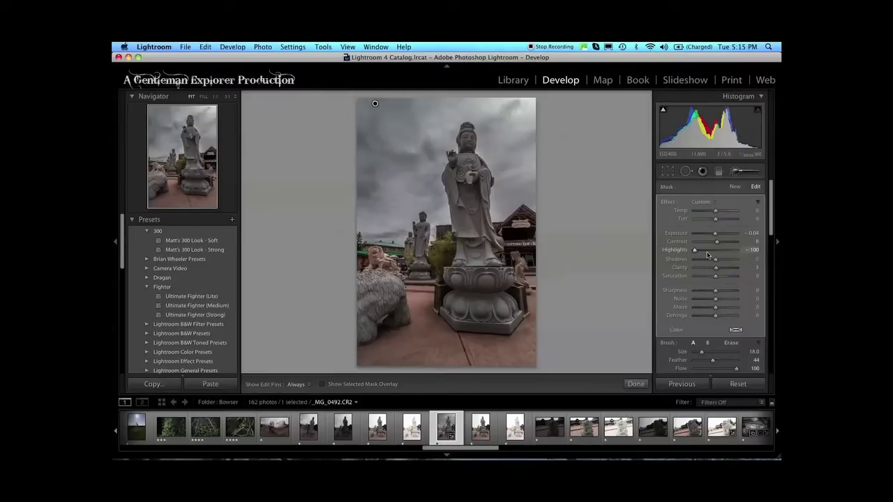
left_click(702, 251)
left_click_drag(715, 236, 715, 236)
left_click_drag(715, 271, 748, 268)
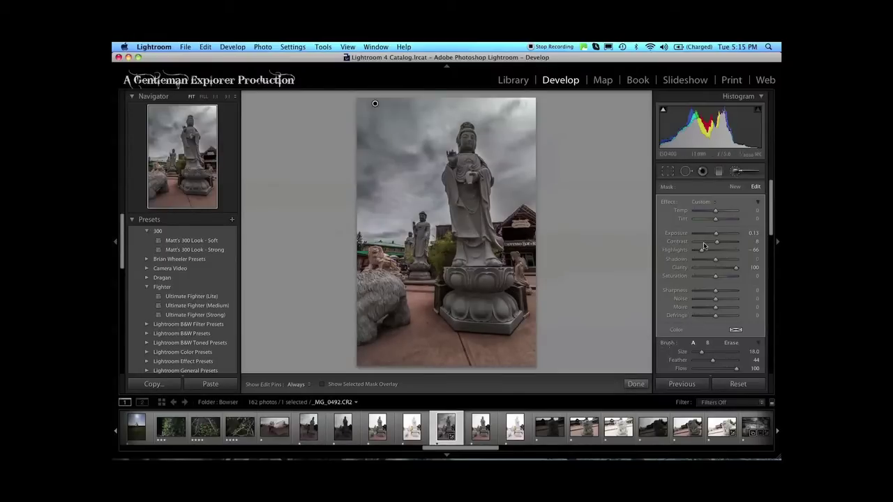
left_click(636, 384)
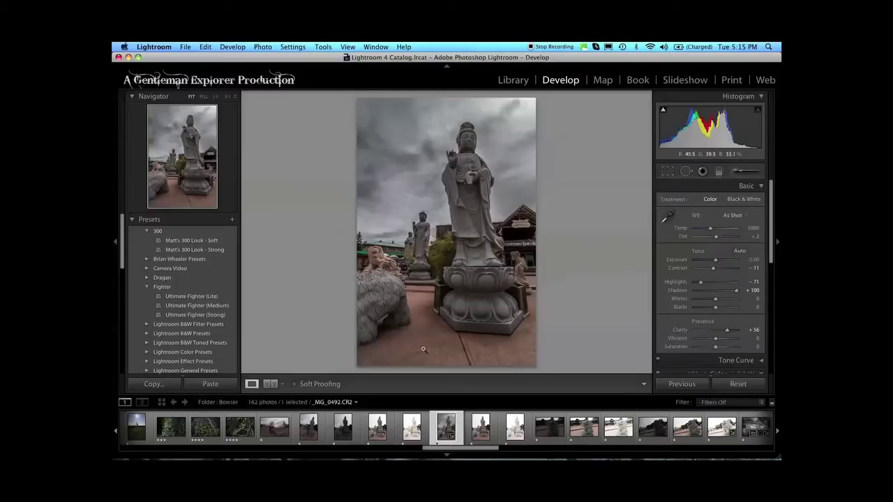
Paint a new adjustment brush stroke across the bottom of the statue photo
left_click(737, 172)
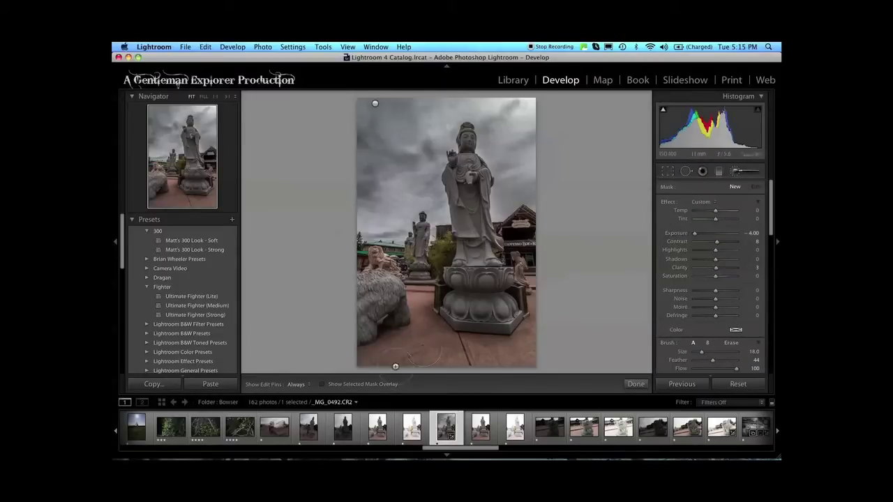
mouse_move(389, 359)
left_mouse_down()
mouse_move(426, 341)
mouse_move(435, 351)
mouse_move(529, 342)
left_mouse_up()
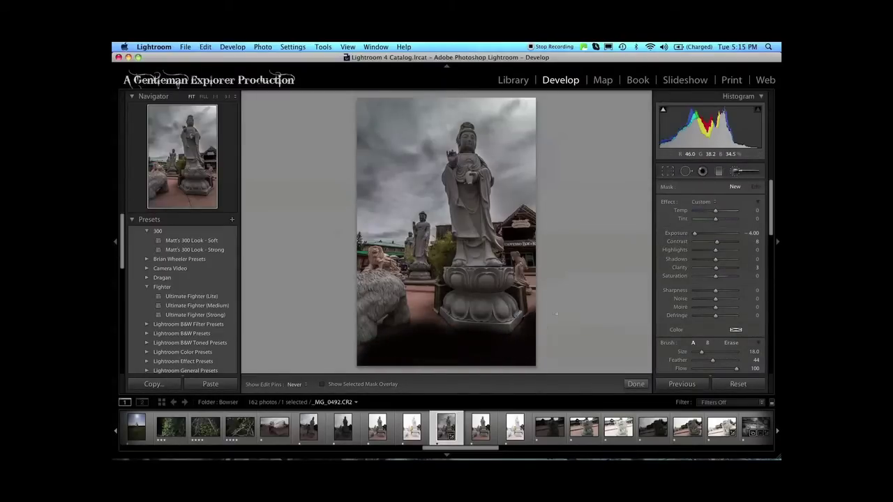
key("h")
key("bracketleft")
key("bracketleft")
key("bracketleft")
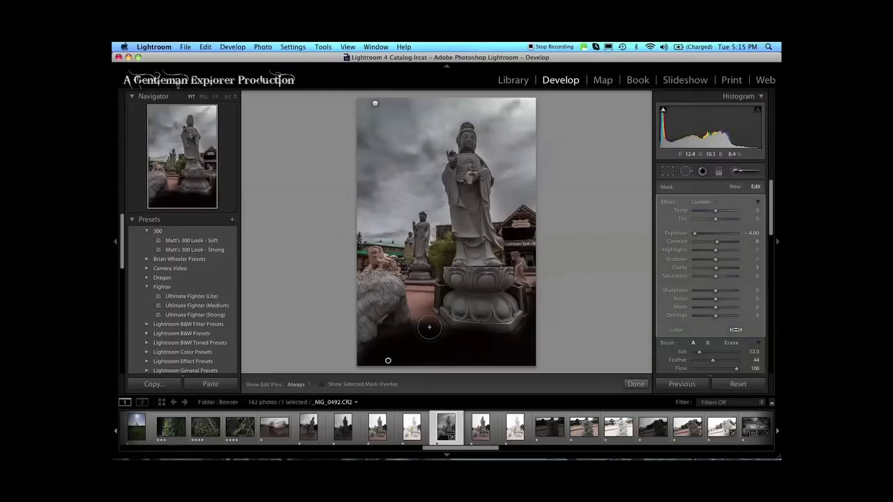
key("h")
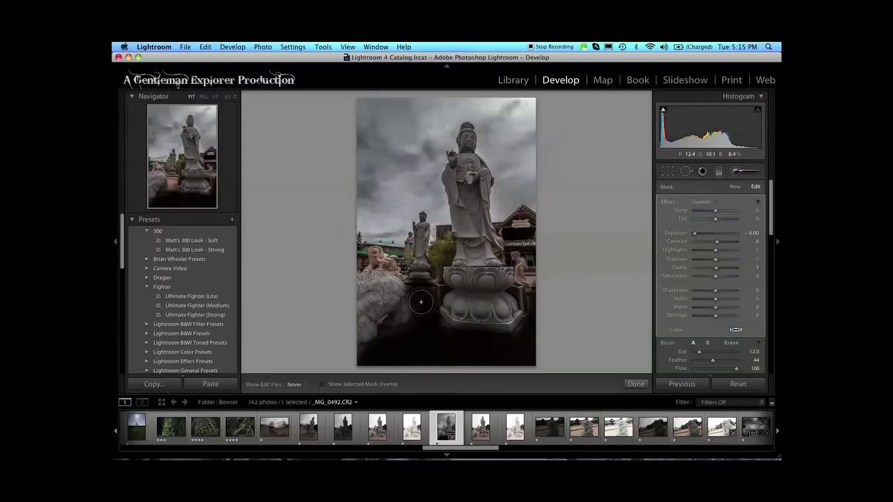
key("h")
key("h")
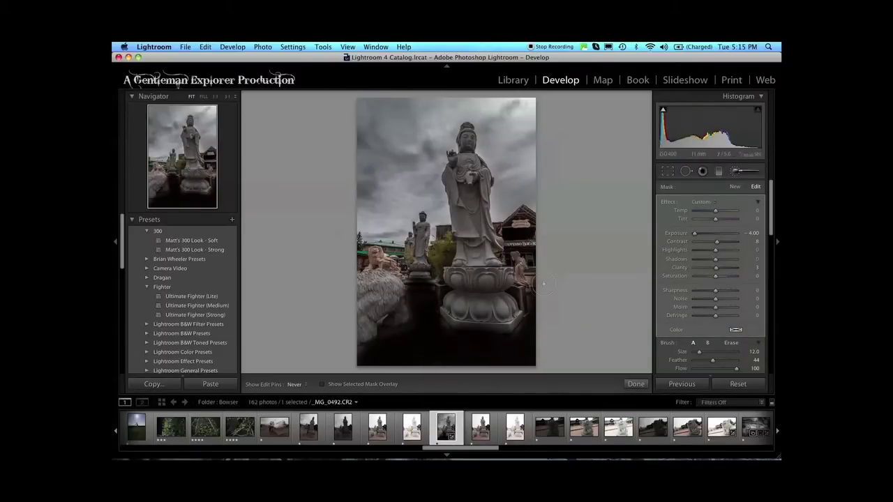
key("h")
Set the bottom brush to Exposure 0.40, Clarity 100 and Shadows -12, then finish it
left_click_drag(703, 239, 718, 234)
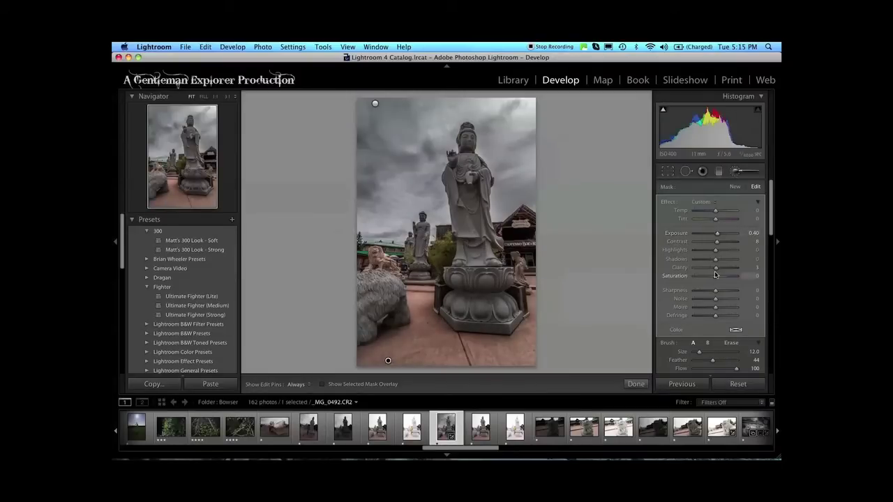
left_click_drag(715, 268, 736, 270)
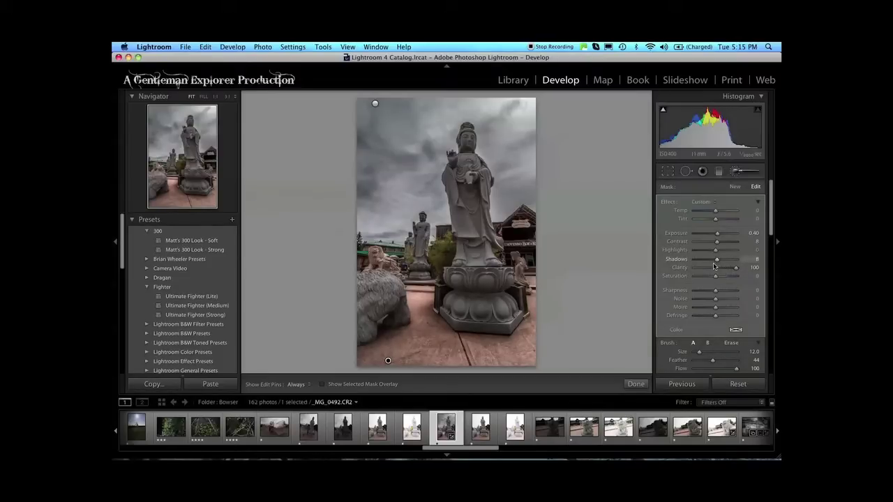
left_click_drag(715, 259, 712, 264)
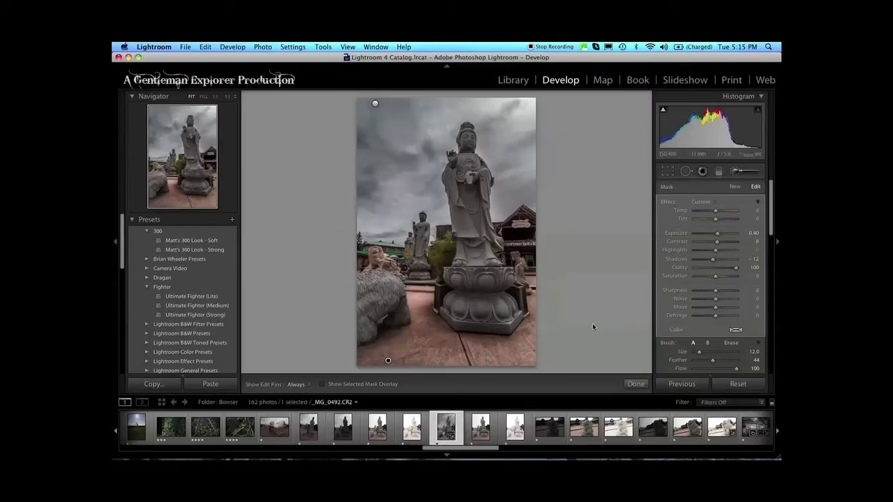
left_click(633, 384)
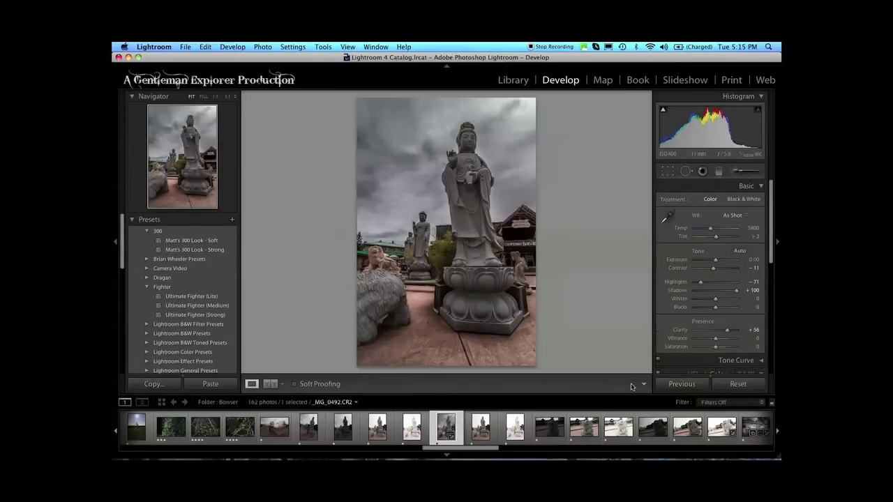
Set the Effects panel's Post-Crop Vignetting Amount to -18
scroll(712, 279, "down", 10)
left_click_drag(715, 256, 712, 258)
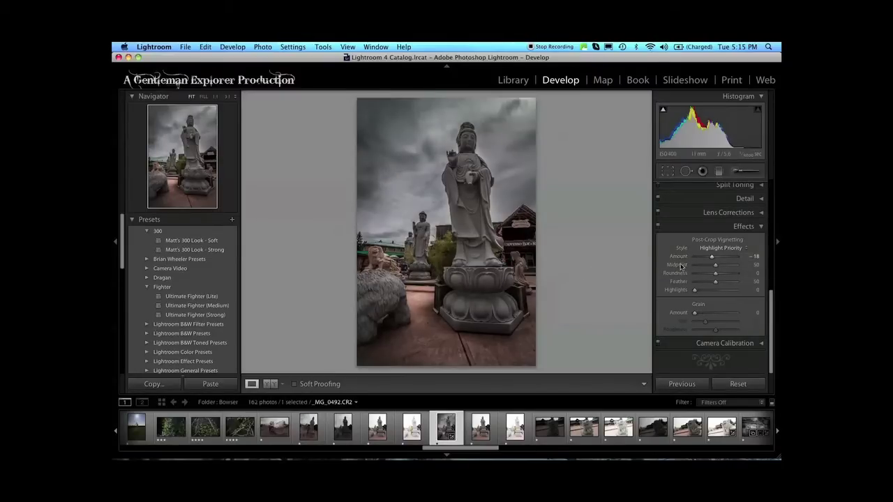
scroll(722, 284, "up", 10)
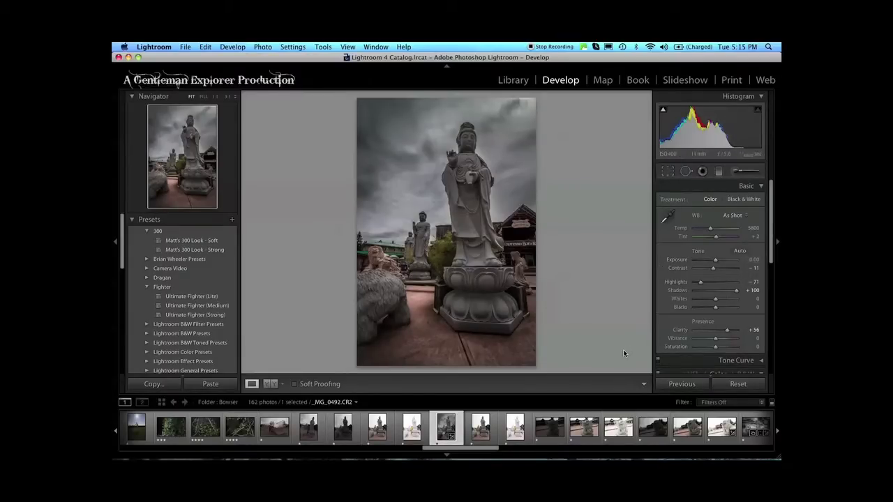
scroll(588, 419, "down", 6)
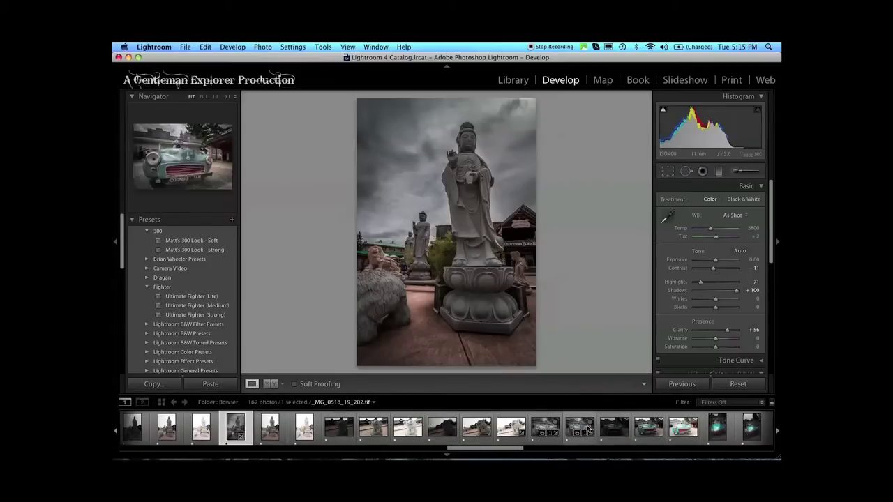
Flip through the lion brackets _MG_0501, _MG_0502 and _MG_0503, returning to the darkest, _MG_0501
left_click(434, 428)
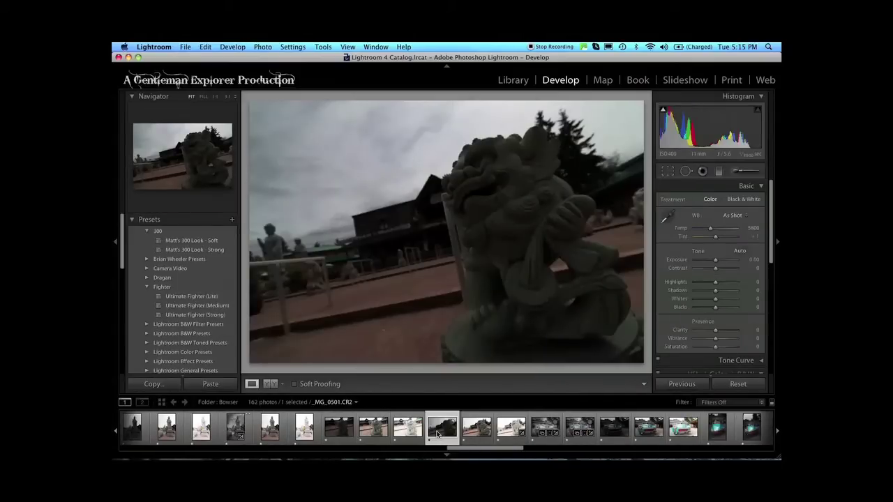
left_click(465, 434)
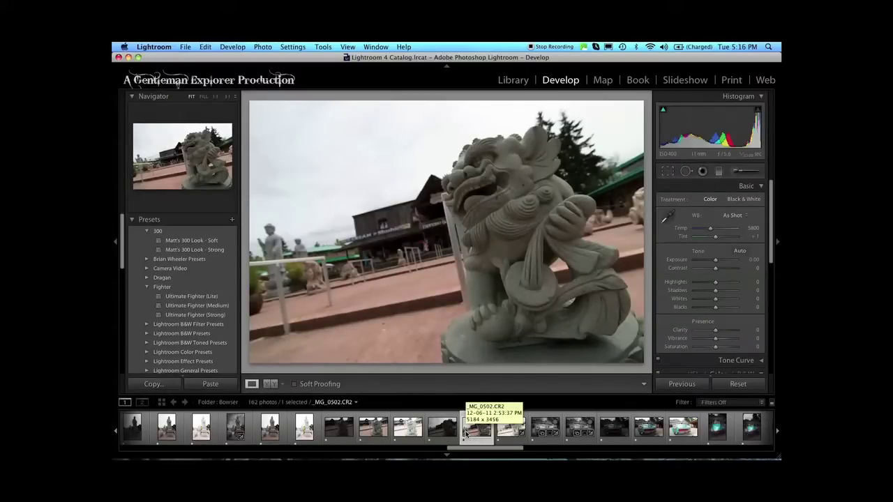
left_click(505, 434)
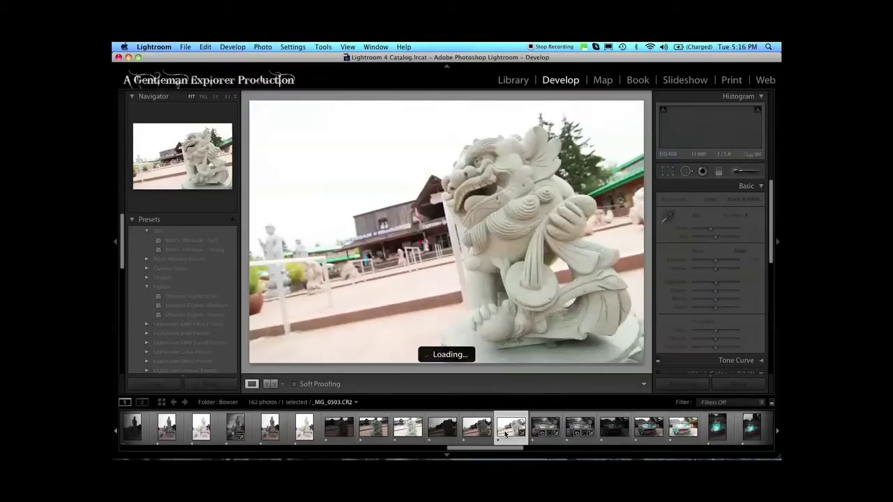
key("Left")
key("Left")
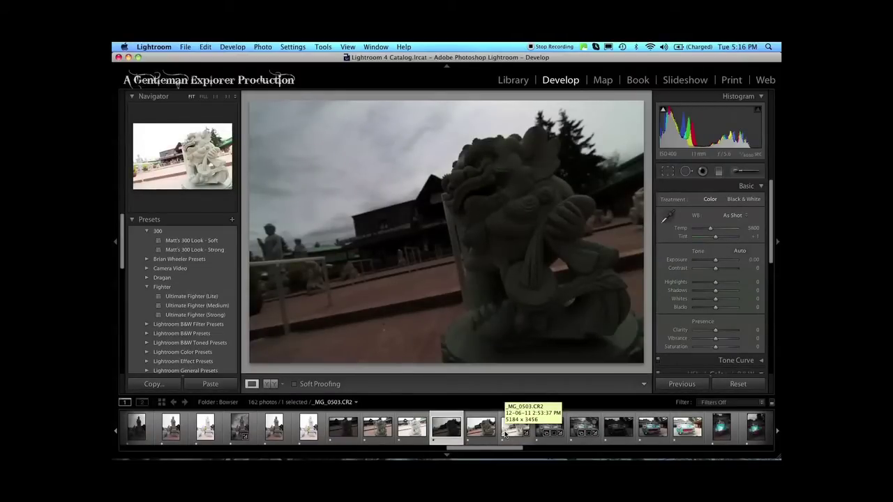
left_click(485, 433)
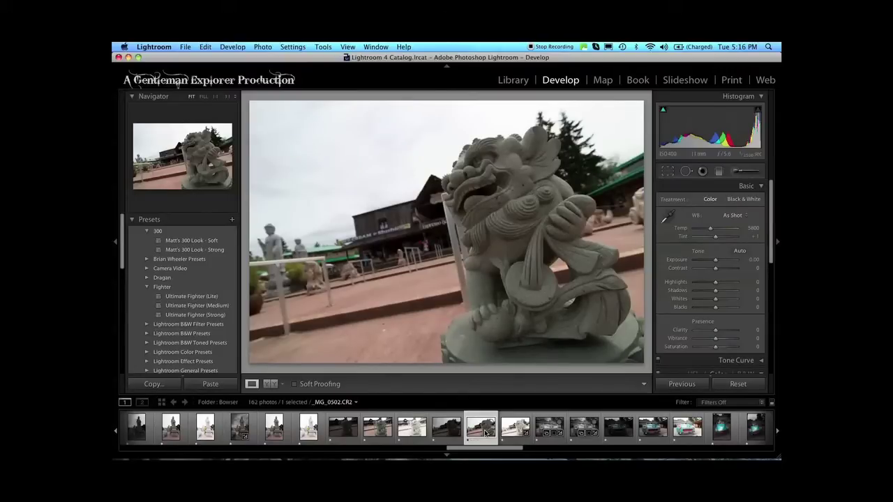
left_click(514, 426)
left_click(447, 429)
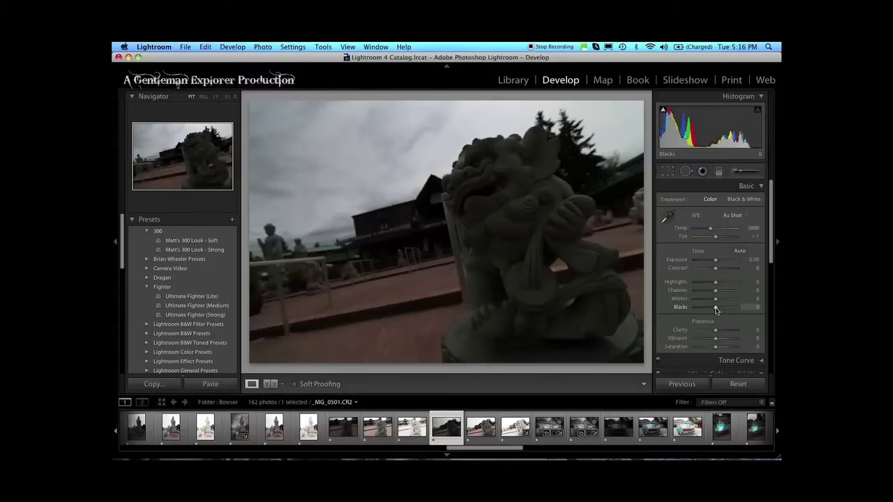
key("alt")
key("alt")
Preview Blacks clipping on _MG_0501, check detail at 1:1, then switch to _MG_0503
left_click(716, 307, "alt")
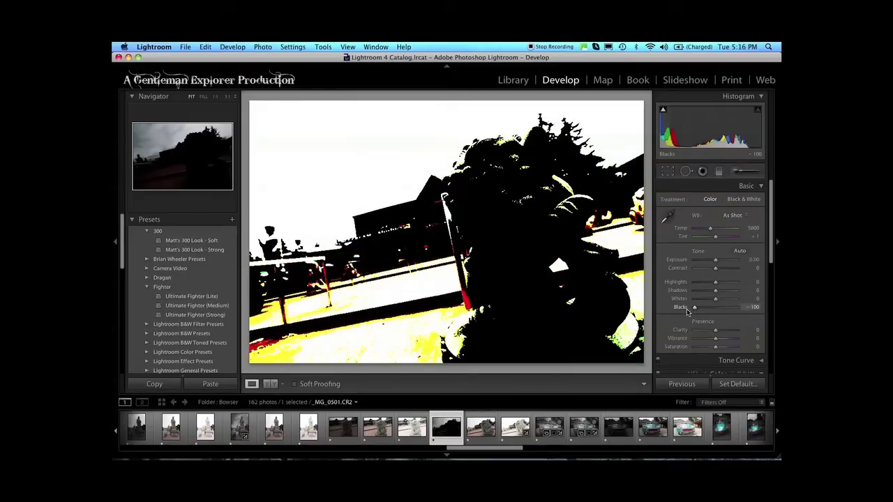
left_click_drag(689, 312, 717, 309)
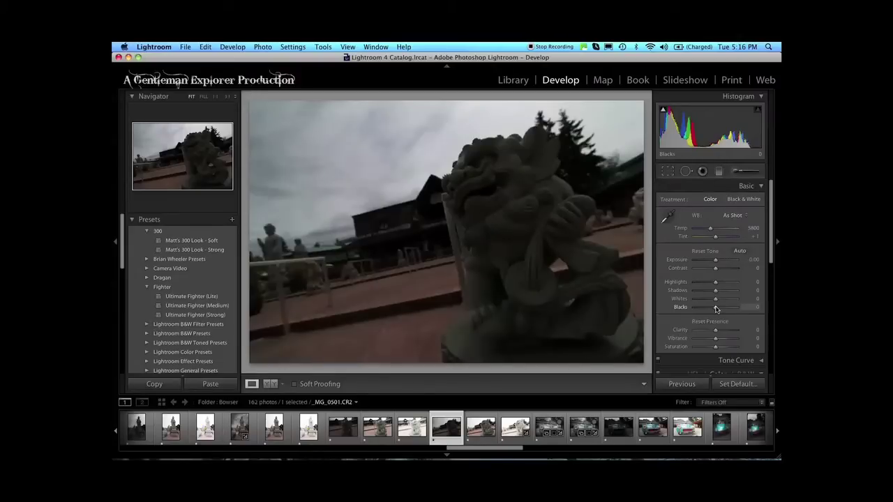
left_click(430, 243)
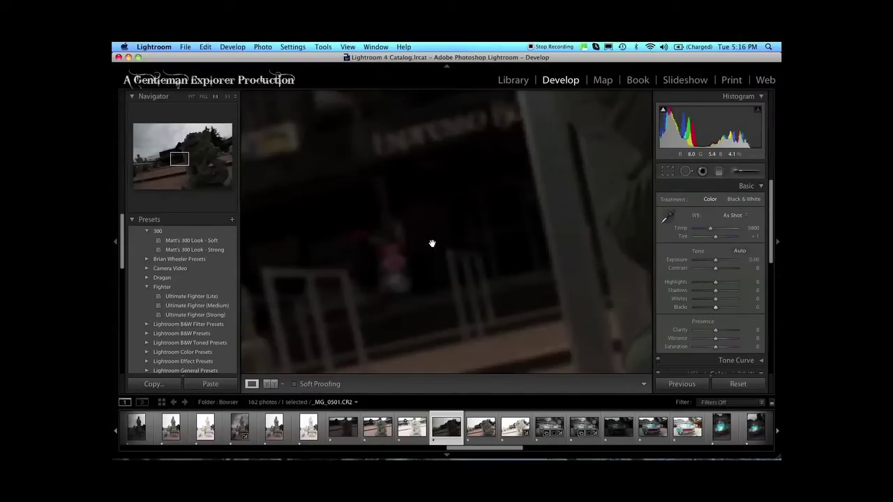
left_click(433, 234)
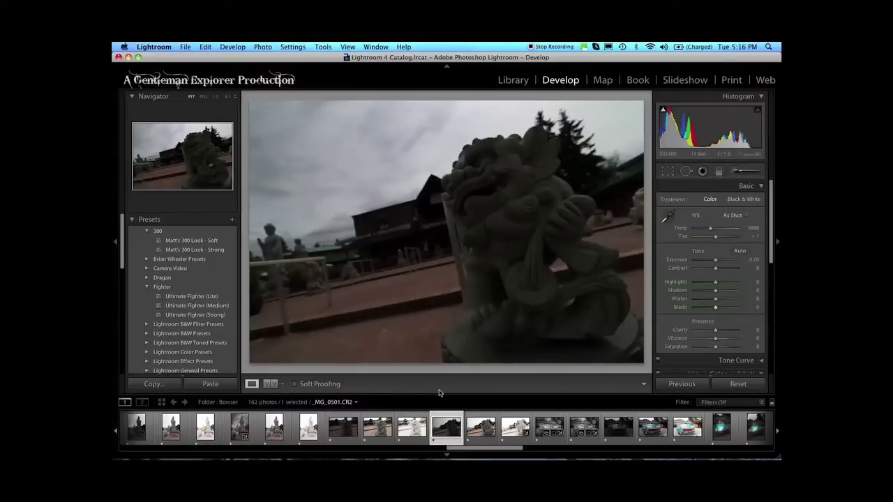
left_click(508, 425)
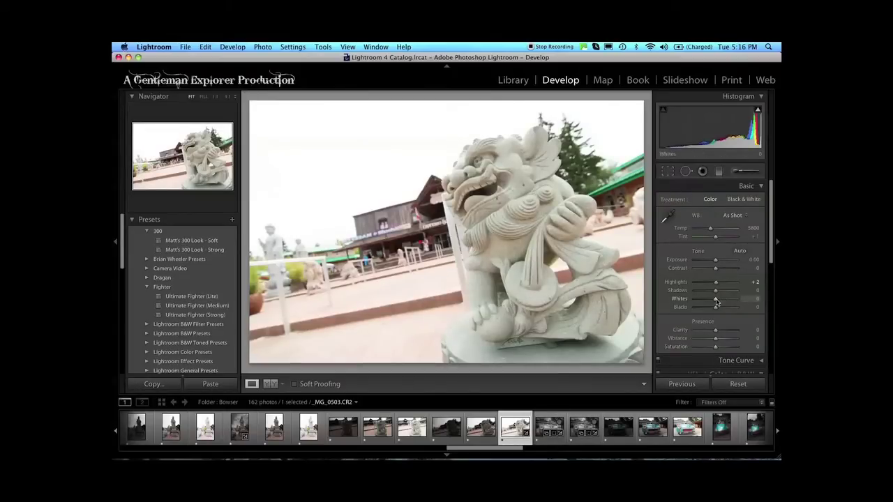
Preview whites clipping on _MG_0503, then flip between it and the dark _MG_0501
key("alt")
left_click(716, 301, "alt")
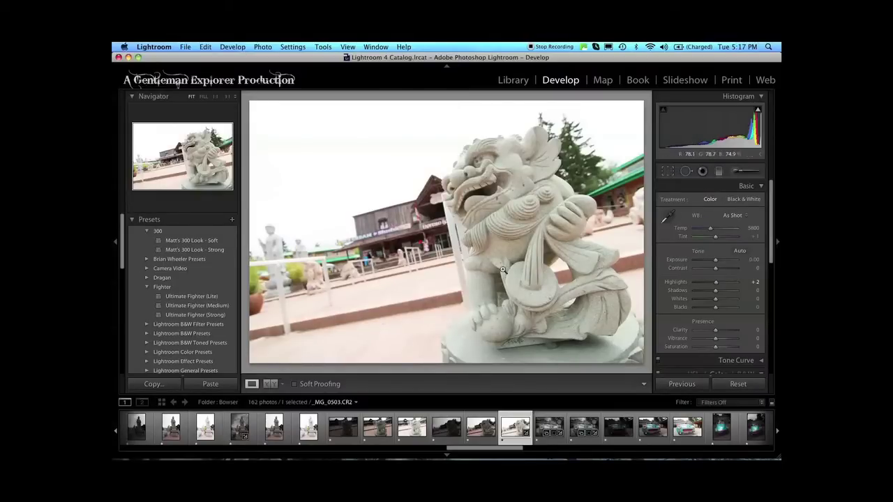
left_click(446, 427)
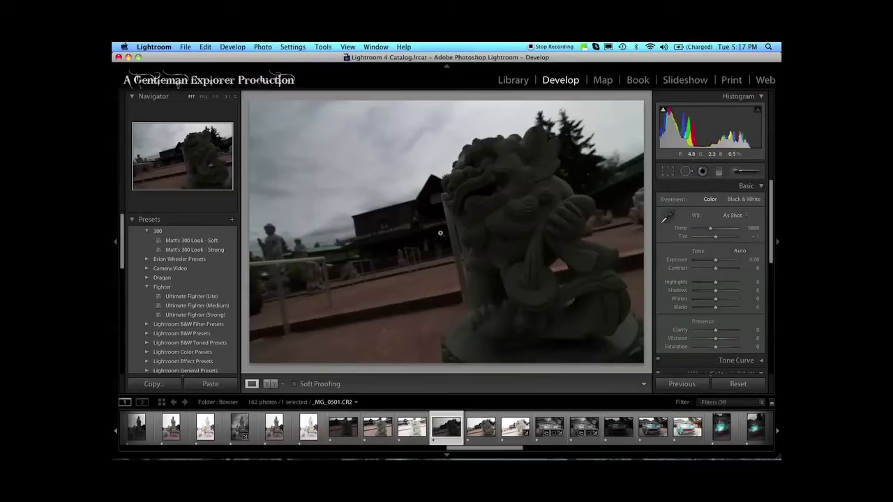
left_click(508, 417)
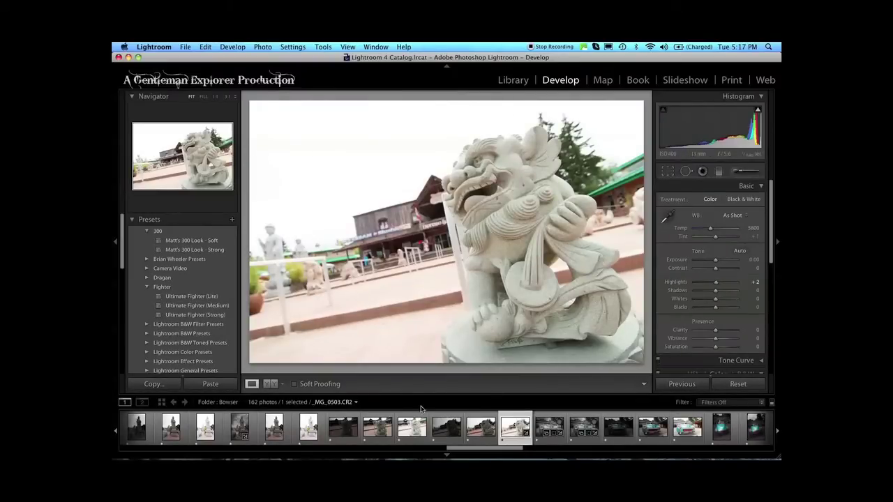
left_click(457, 427)
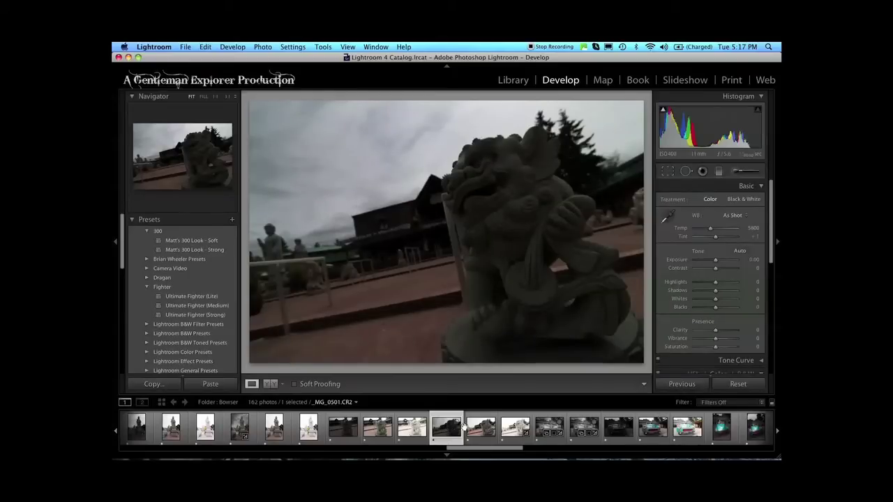
Select brackets _MG_0501 through _MG_0503 and export them to Photomatix Pro
left_click(509, 428, "shift")
right_click(510, 433)
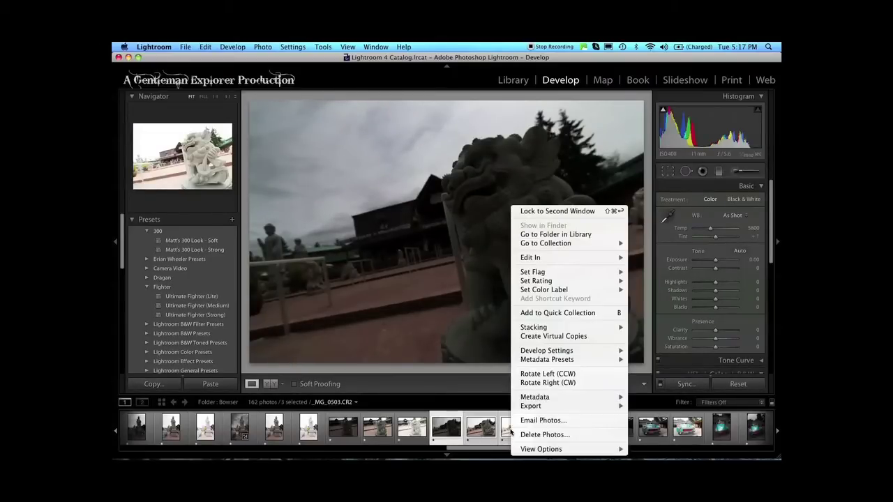
mouse_move(543, 406)
left_click(653, 440)
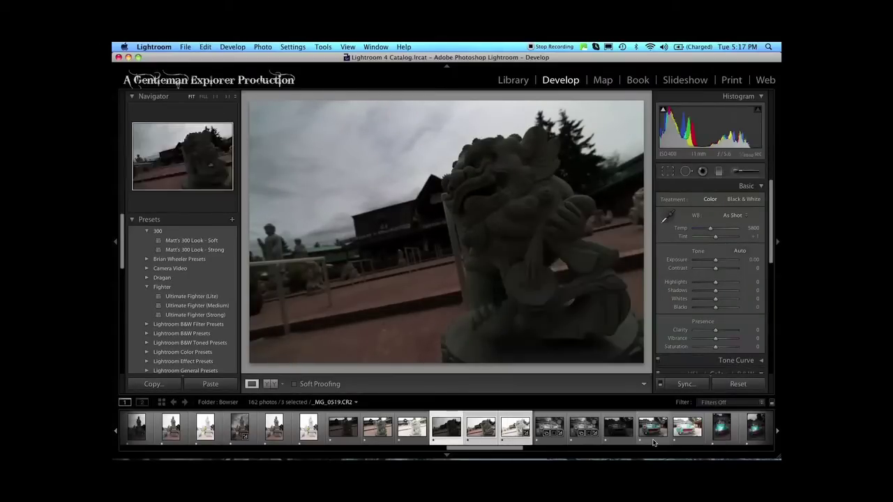
left_click(522, 334)
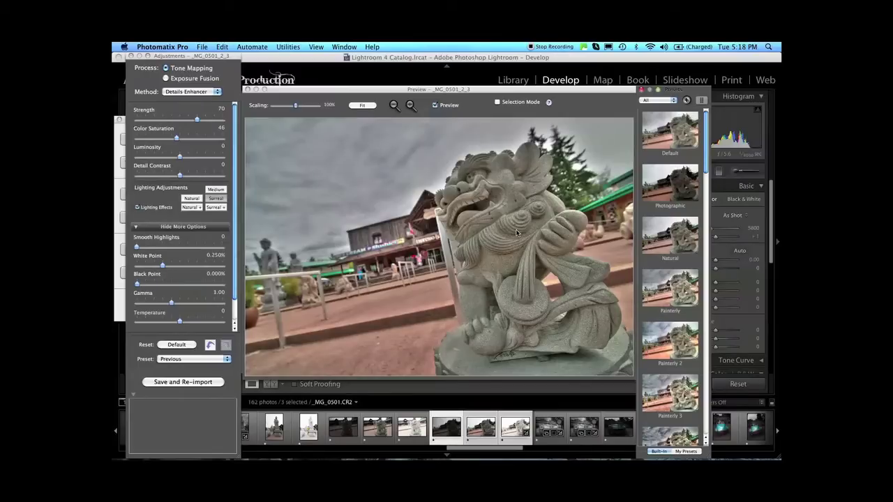
Preview the Surreal, Creative, Monochrome 2, Fusion, Photographic and Natural presets on the statue
scroll(671, 131, "down", 1)
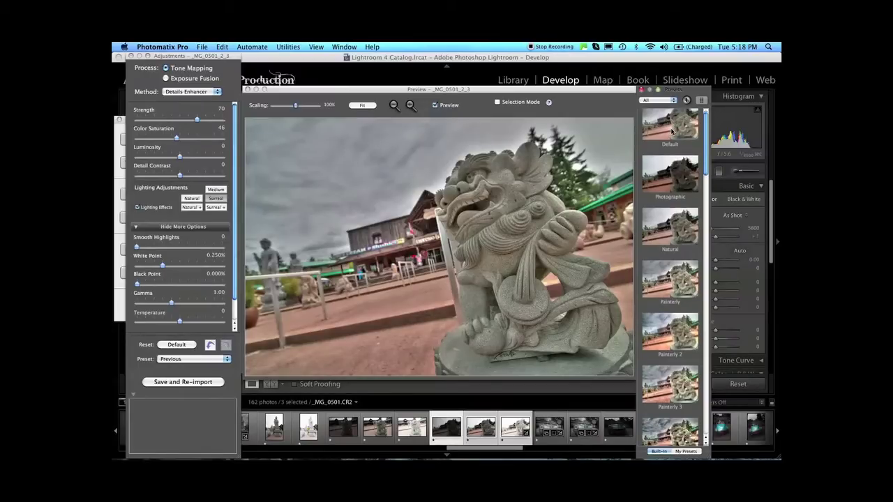
scroll(671, 131, "down", 10)
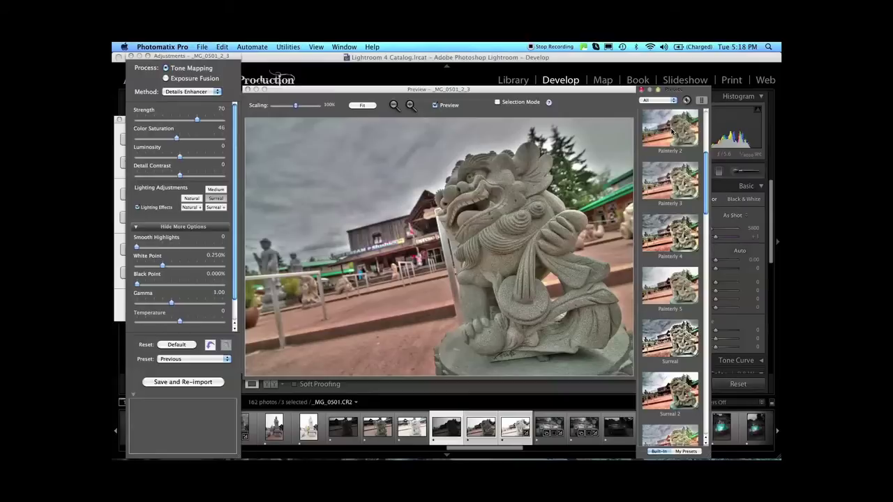
scroll(671, 131, "down", 5)
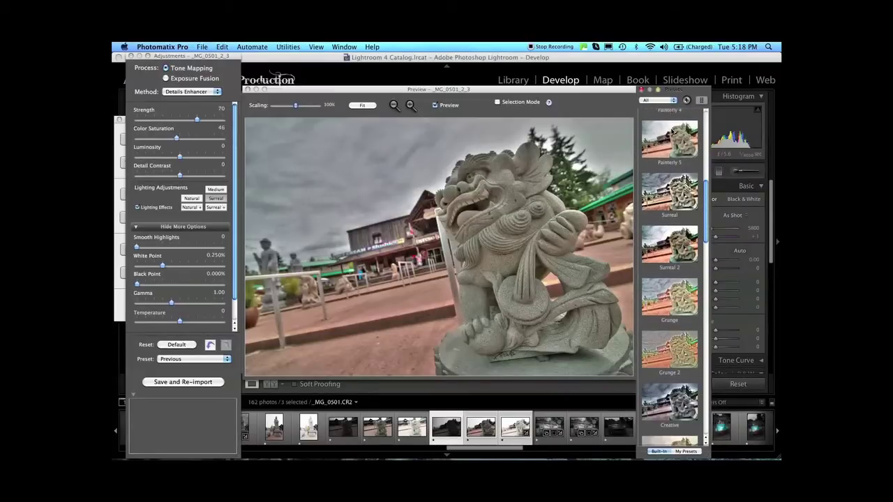
scroll(672, 131, "down", 2)
left_click(680, 174)
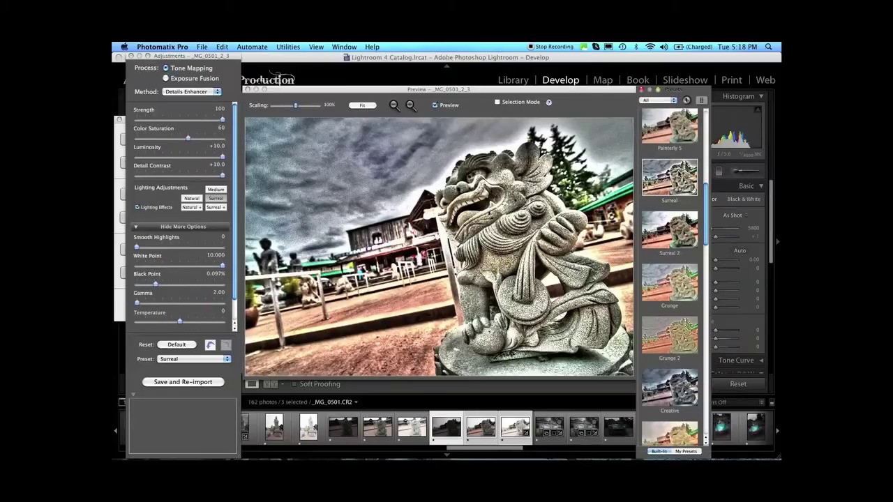
scroll(679, 176, "down", 5)
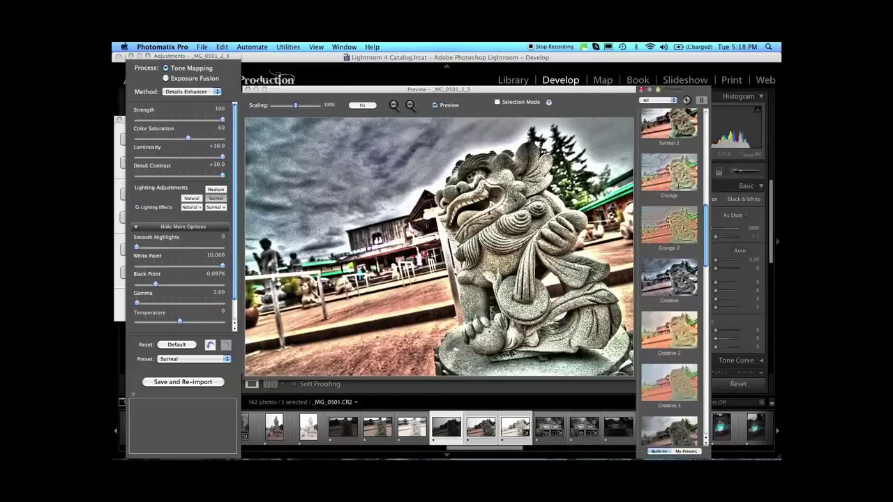
left_click(680, 278)
scroll(680, 278, "down", 10)
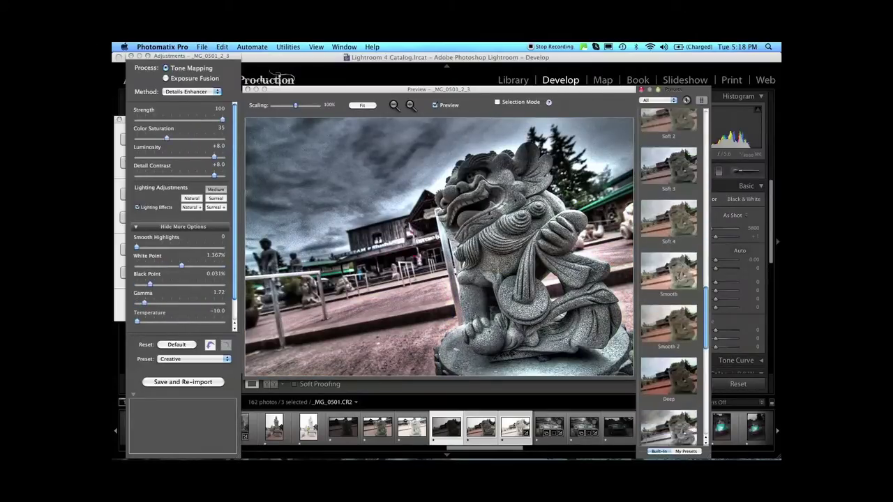
left_click(679, 243)
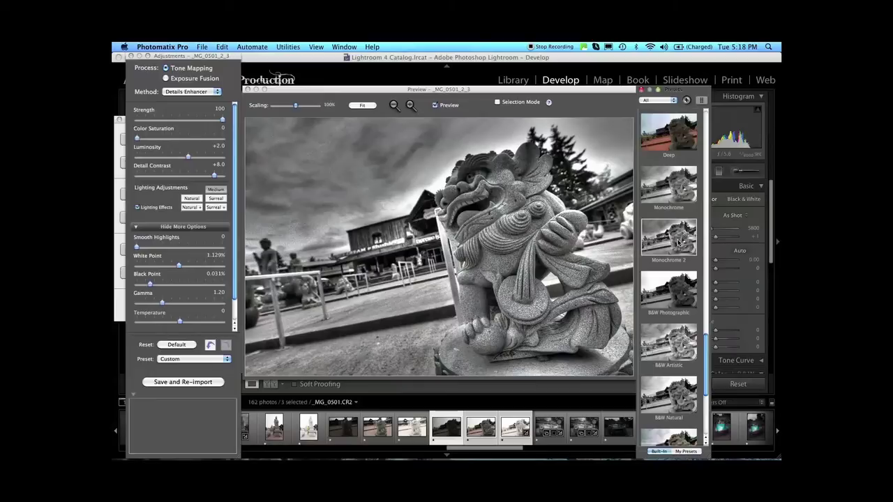
scroll(679, 243, "down", 8)
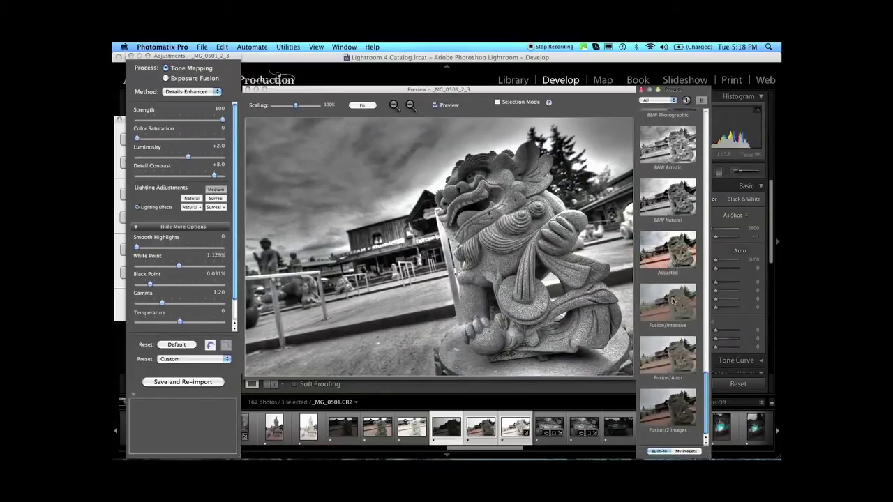
left_click(673, 399)
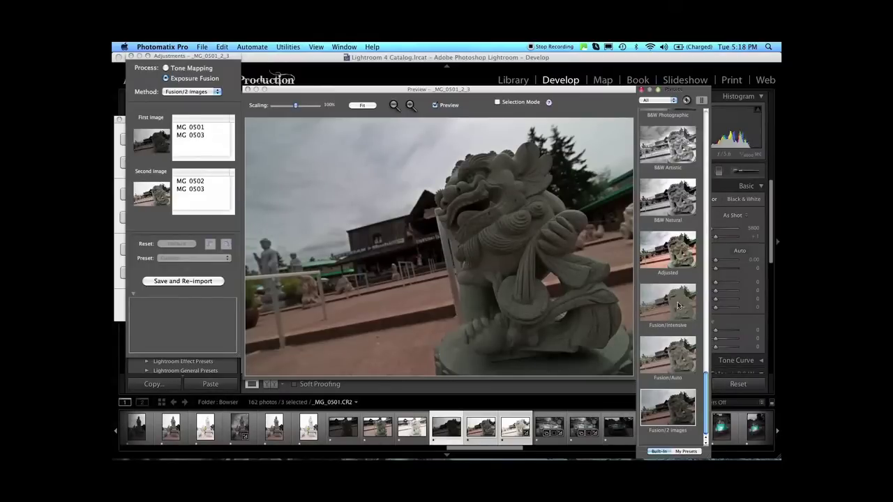
scroll(678, 305, "up", 15)
left_click(673, 196)
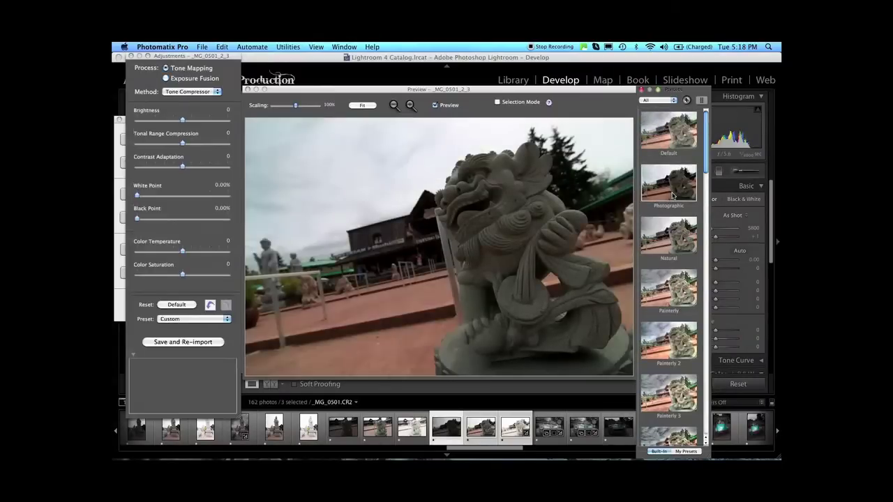
left_click(672, 234)
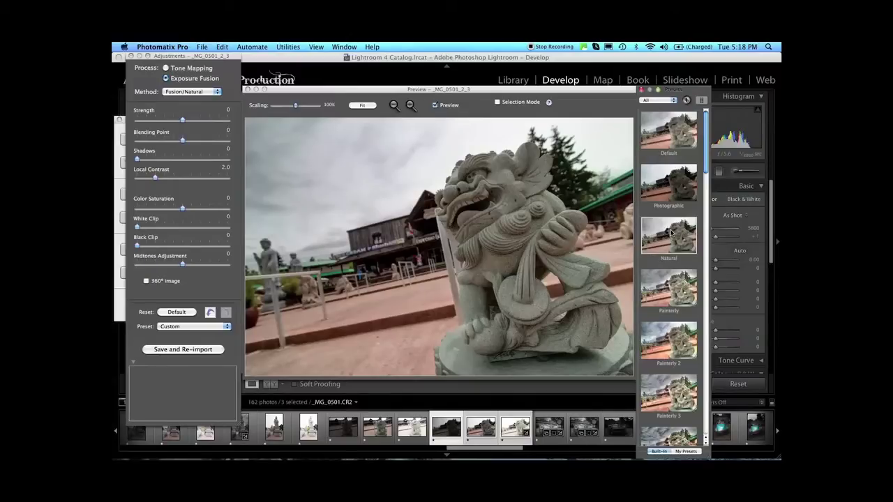
Apply Painterly 2 with Natural lighting, then save and re-import the HDR into Lightroom
left_click(670, 340)
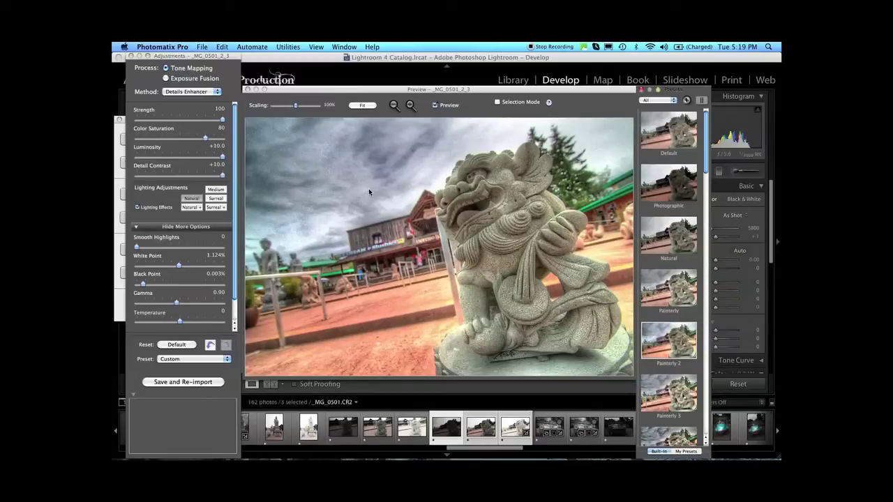
left_click(197, 209)
left_click(216, 198)
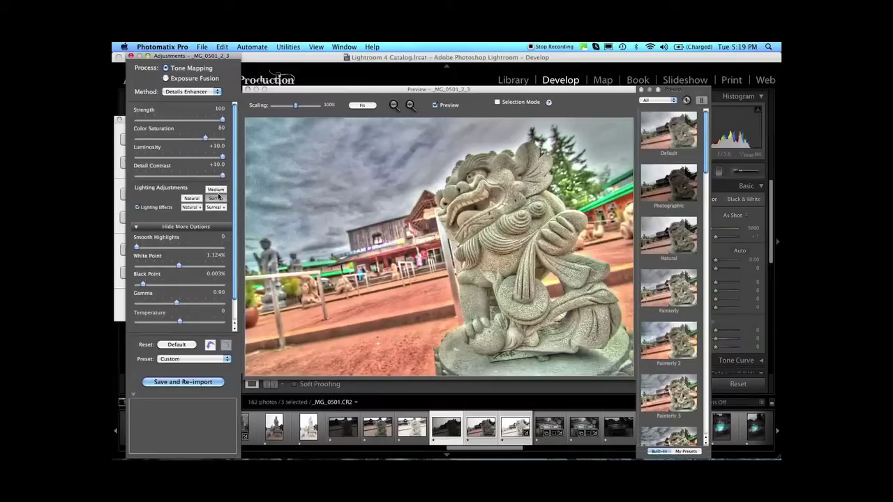
left_click(220, 191)
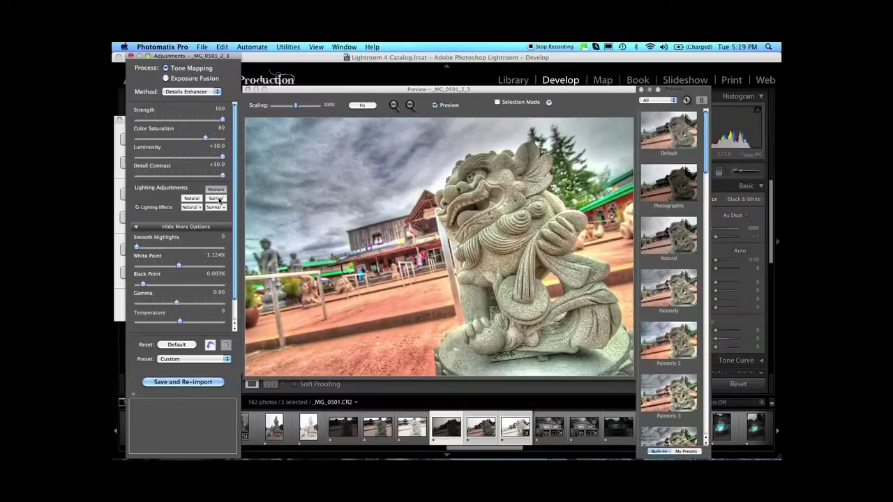
left_click(216, 207)
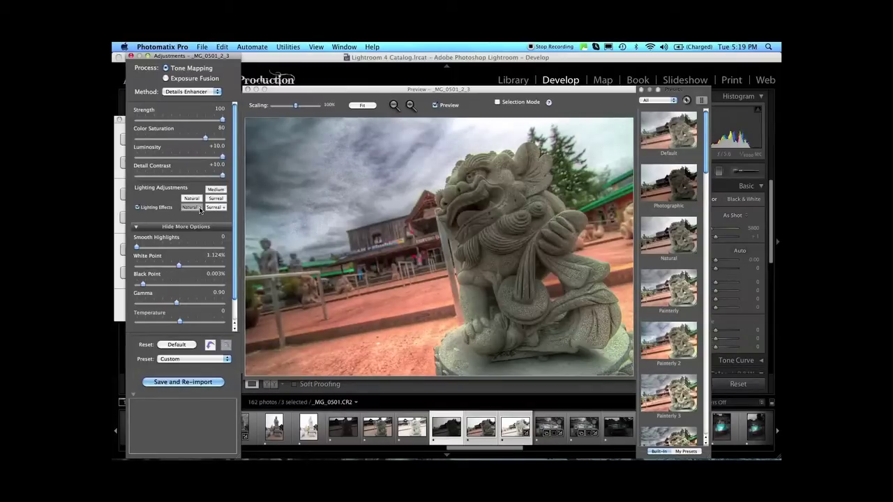
left_click(213, 209)
left_click(195, 199)
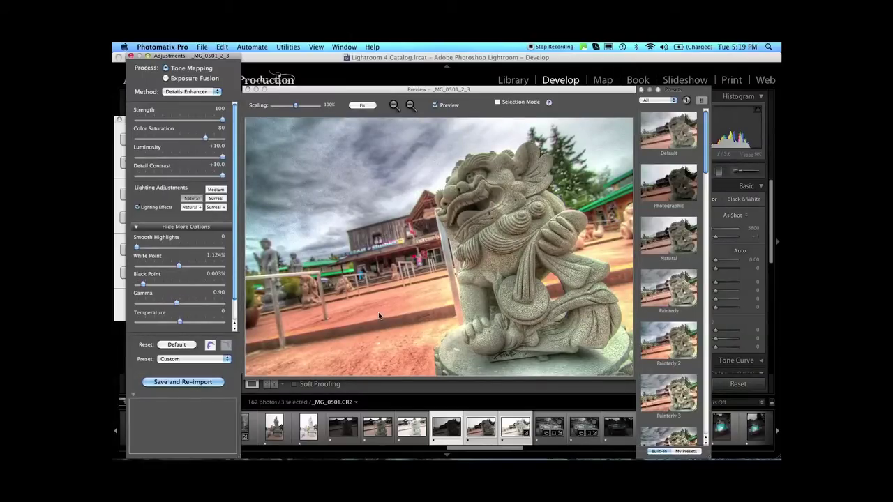
left_click(193, 383)
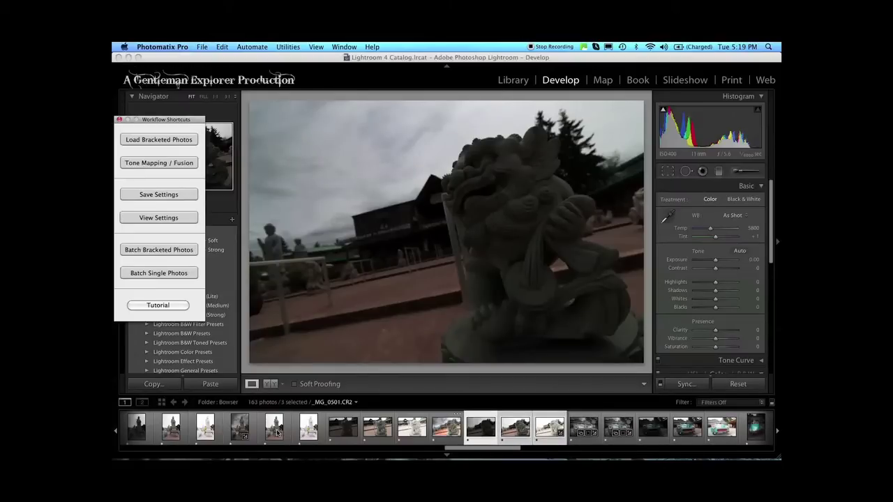
left_click(451, 431)
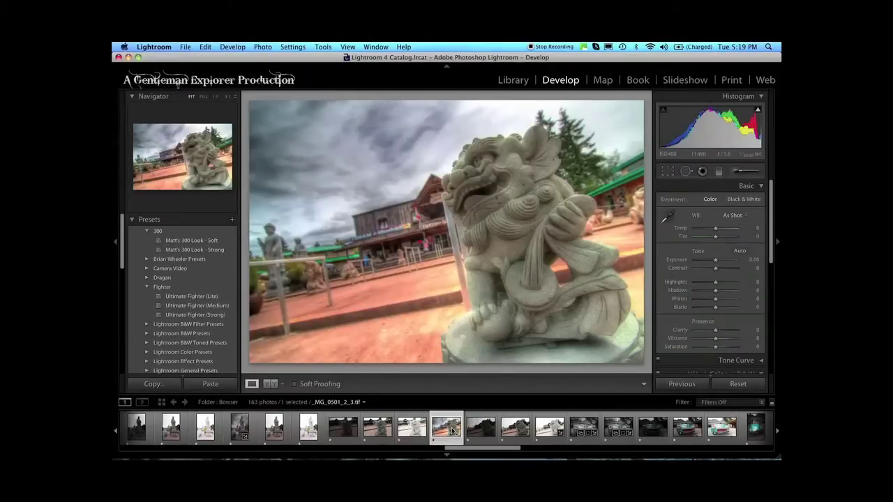
Check the _MG_0501_2_3.tif sky at 1:1, then lower Highlights to -38
left_click(336, 165)
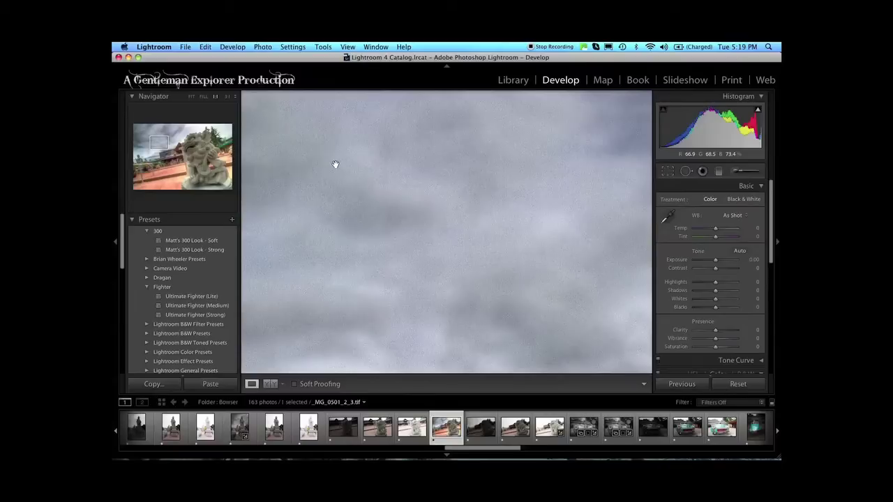
left_click(336, 164)
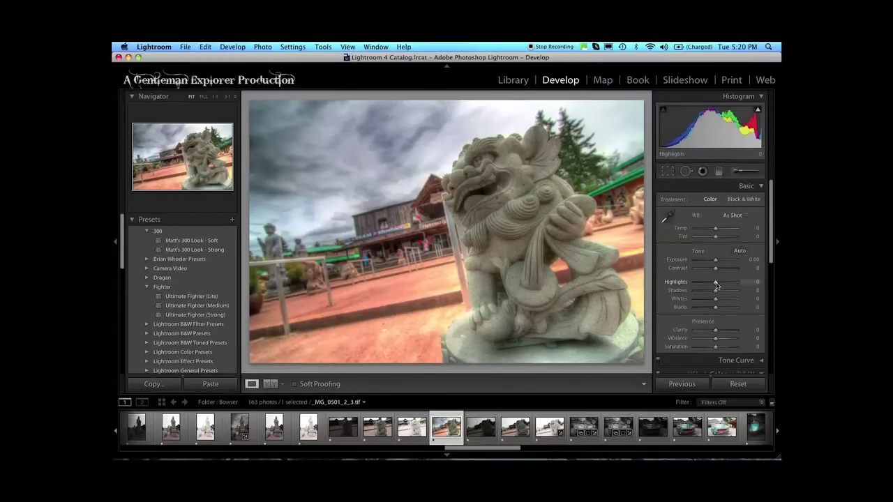
left_click_drag(715, 281, 707, 282)
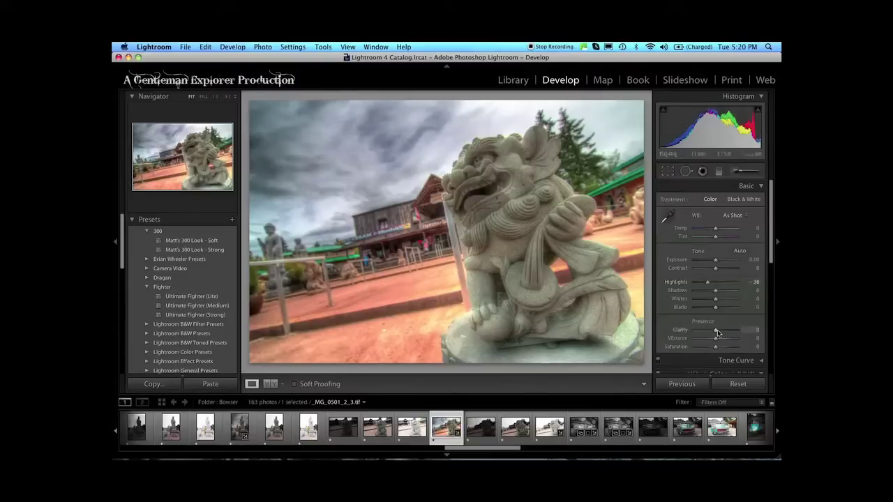
Set Highlights -11, Shadows -16, Clarity +20 and a -13 post-crop vignette
left_click_drag(715, 330, 721, 330)
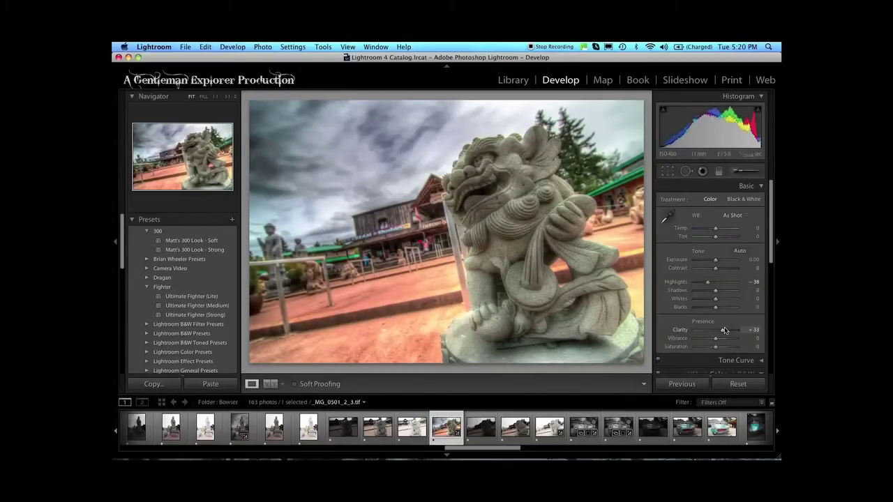
left_click_drag(716, 294, 711, 299)
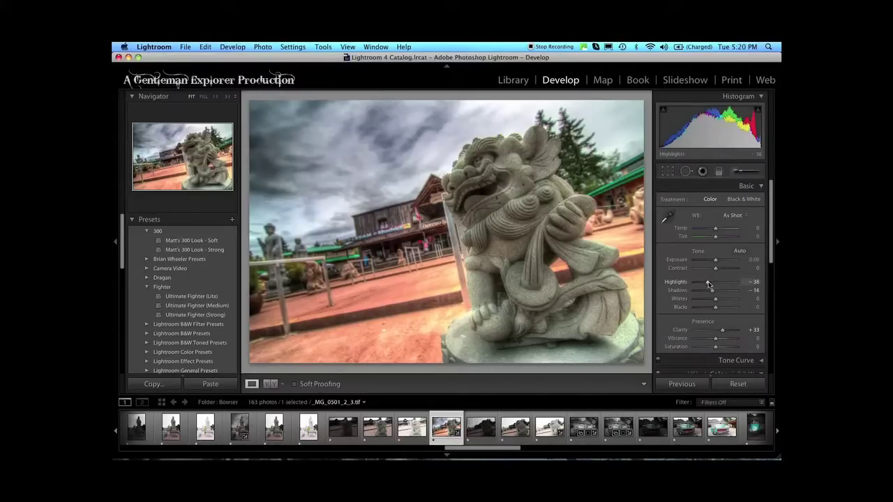
left_click_drag(708, 281, 712, 282)
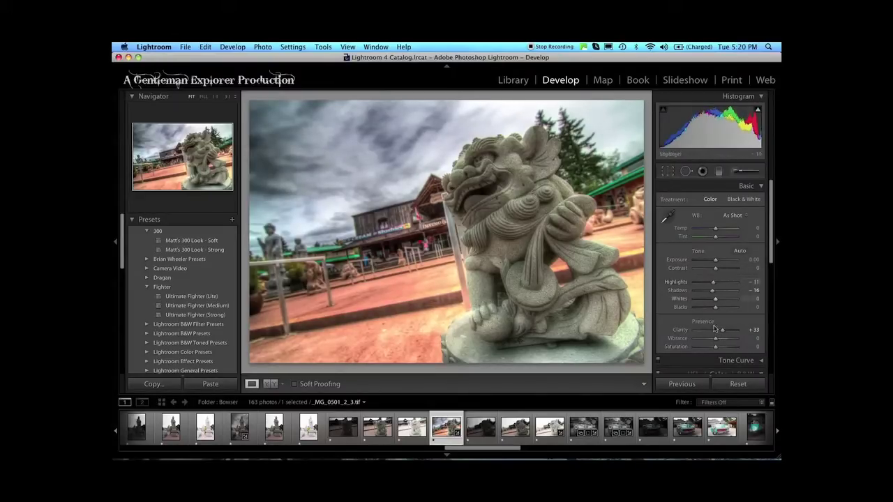
left_click_drag(721, 329, 719, 334)
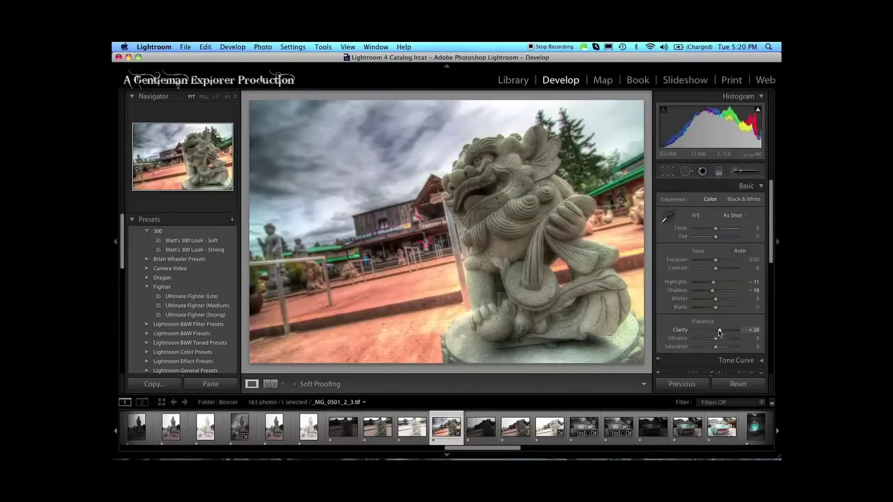
scroll(719, 307, "down", 5)
left_click_drag(715, 256, 712, 259)
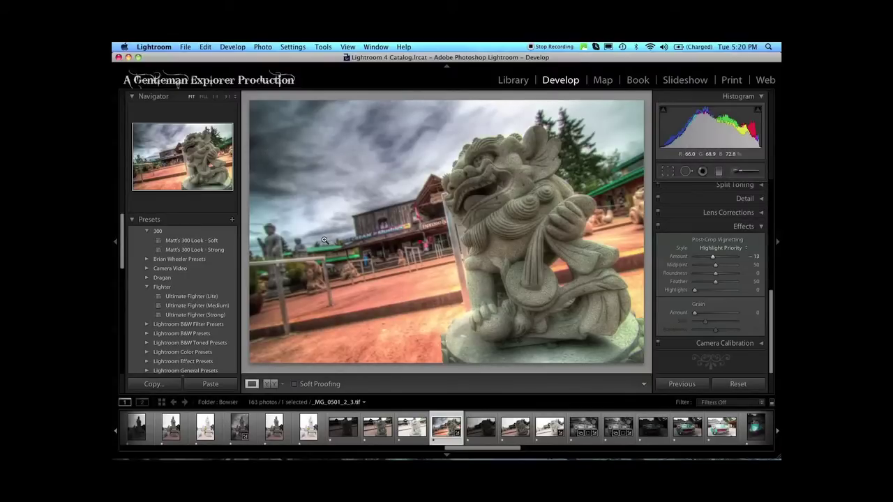
key("Right")
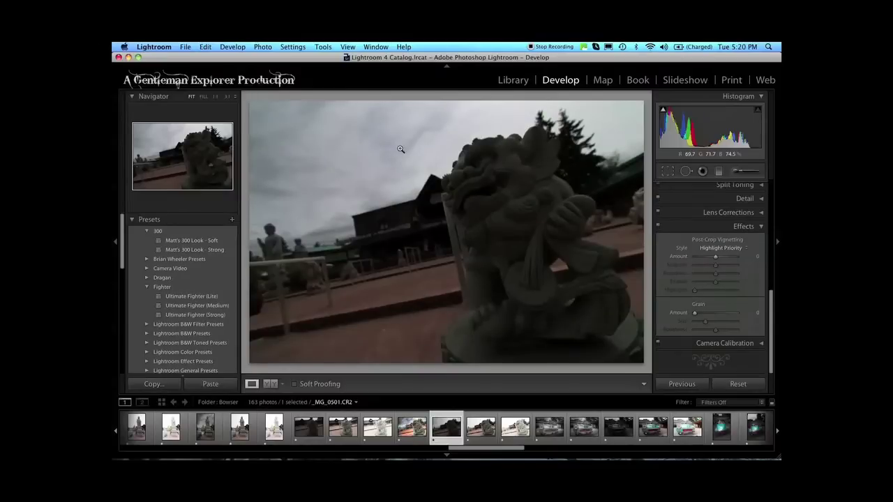
key("Right")
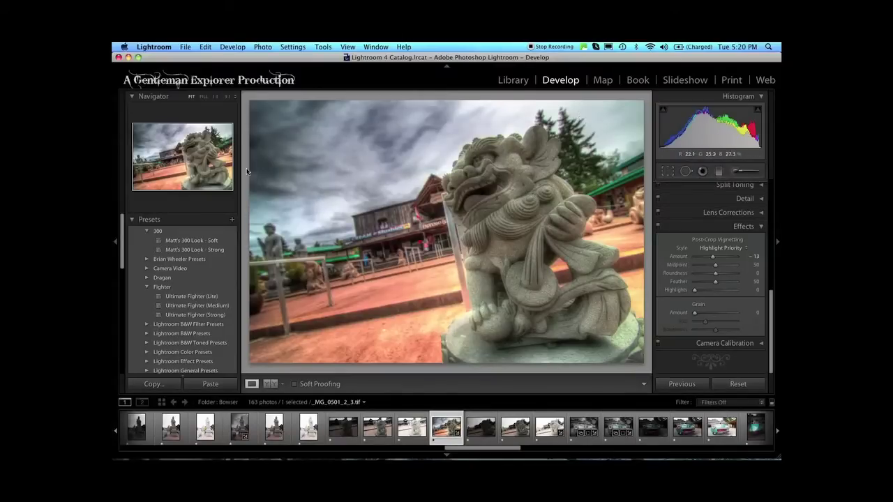
key("Right")
key("Right")
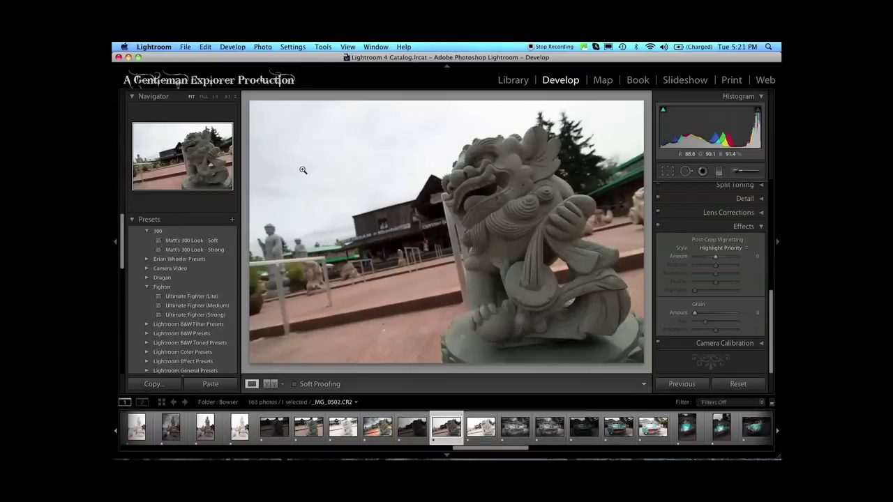
key("Left")
key("Left")
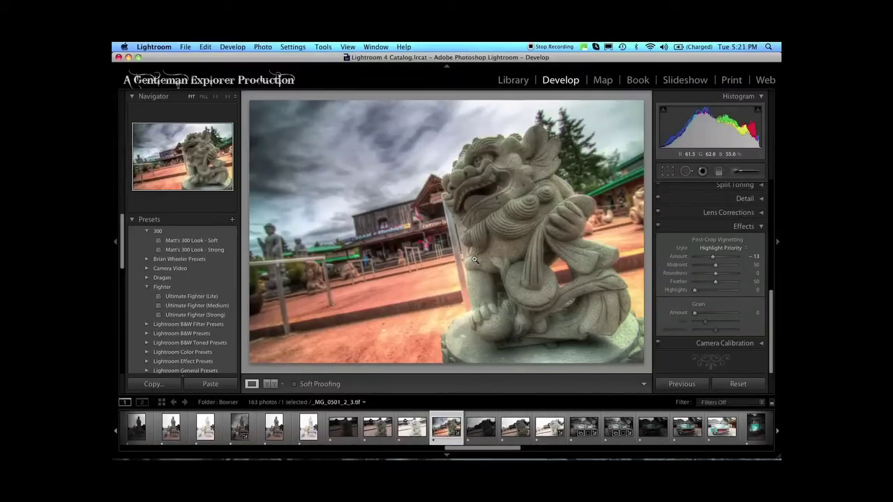
Open the black-and-white taxi HDR and inspect its grille at 1:1
left_click(578, 422)
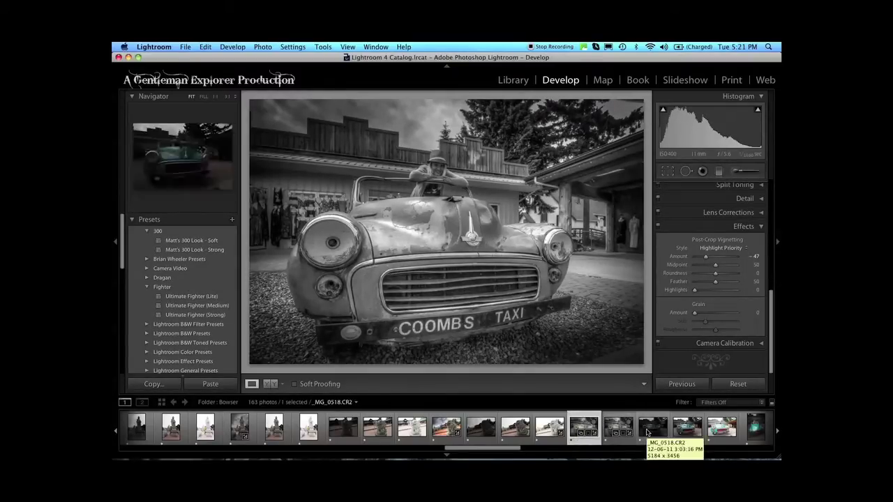
left_click(449, 305)
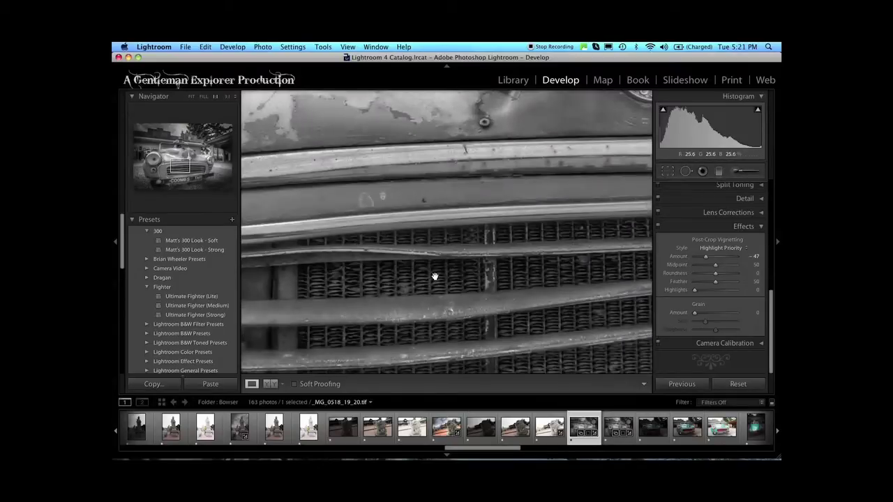
left_click(499, 321)
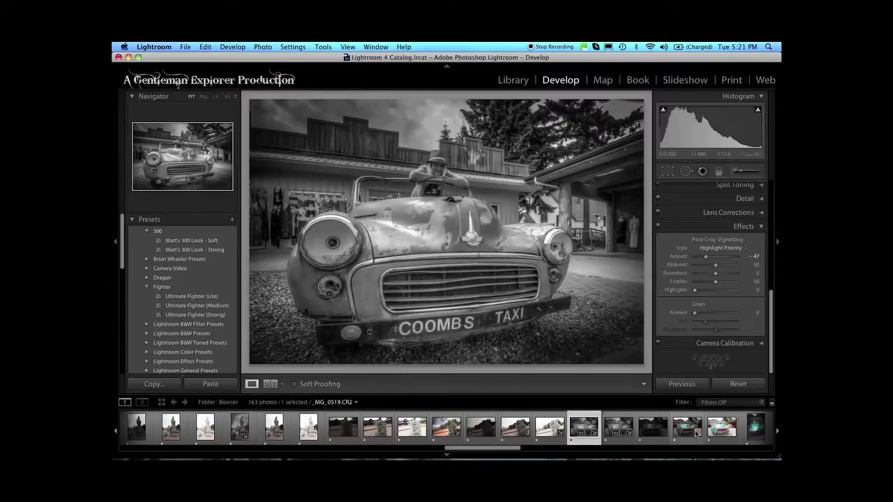
Compare grille detail in the colour original and its darker bracket at 1:1
left_click(722, 428)
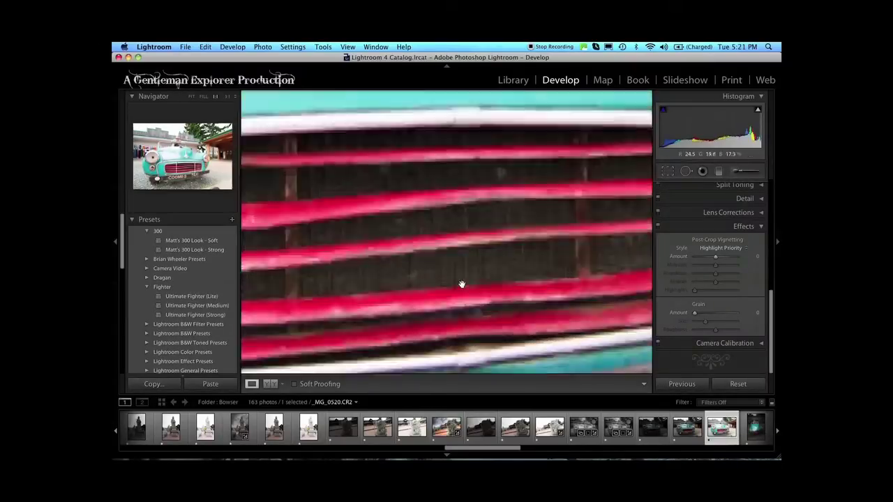
left_click(462, 285)
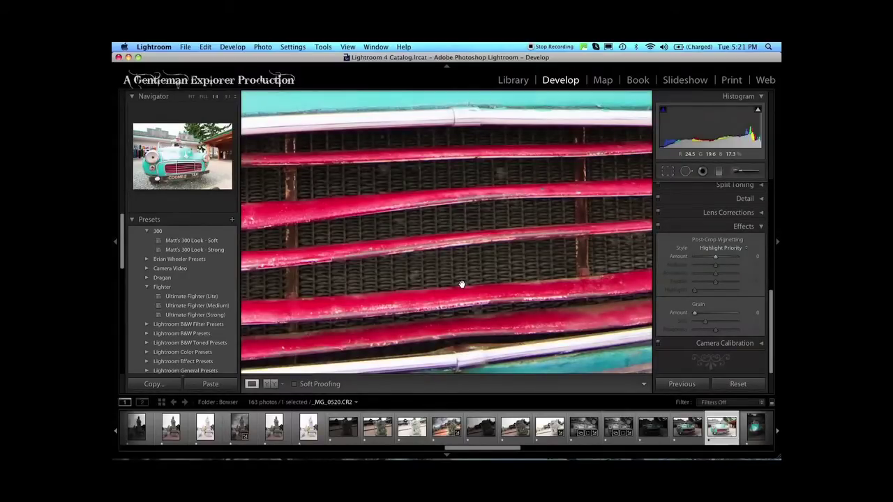
left_click(462, 285)
key("Left")
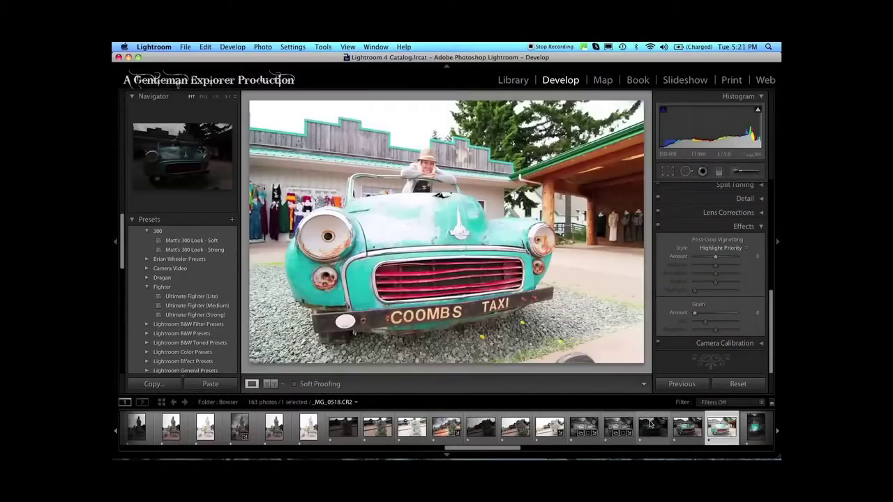
left_click(464, 281)
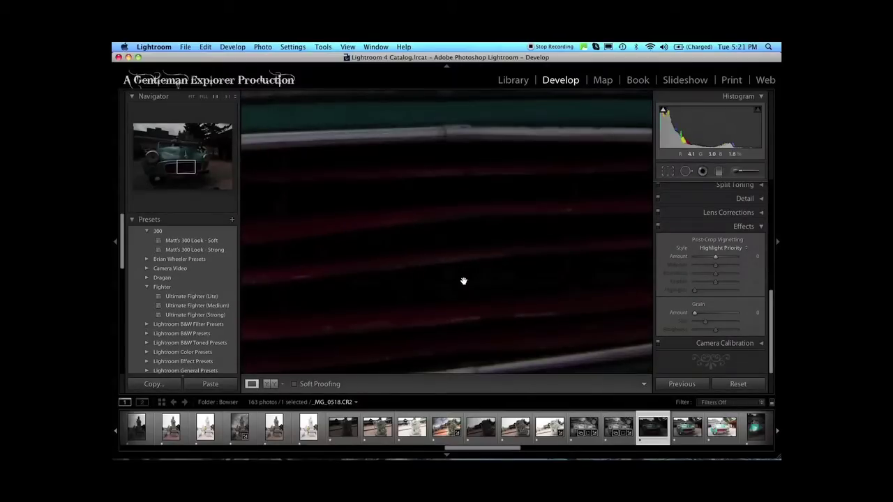
key("Right")
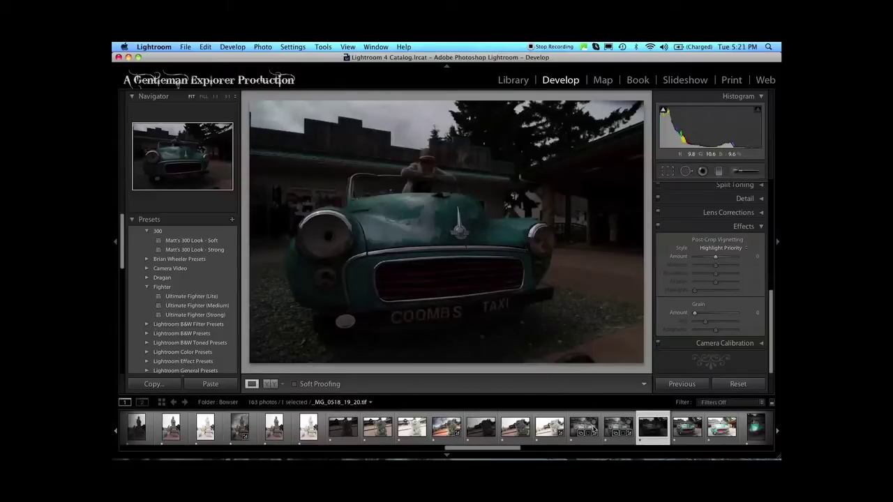
Recheck the B&W taxi HDR's grille and sky at 1:1, then return to the lion photo
left_click(584, 428)
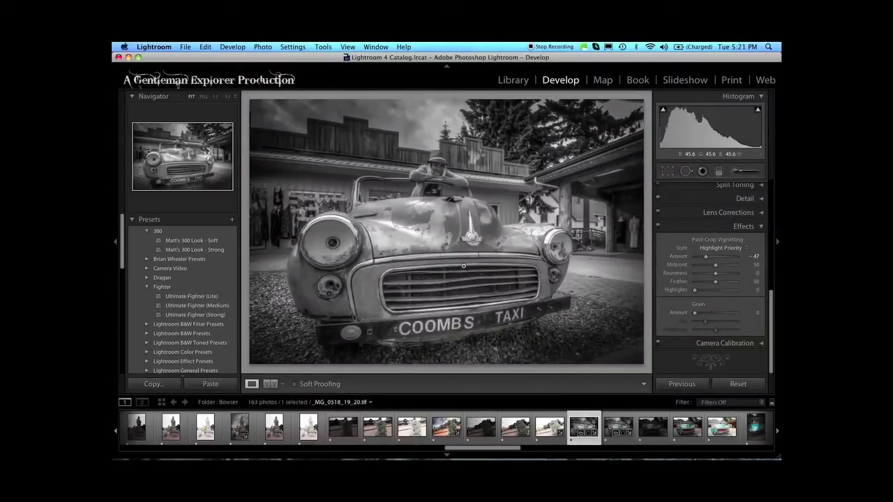
left_click(463, 276)
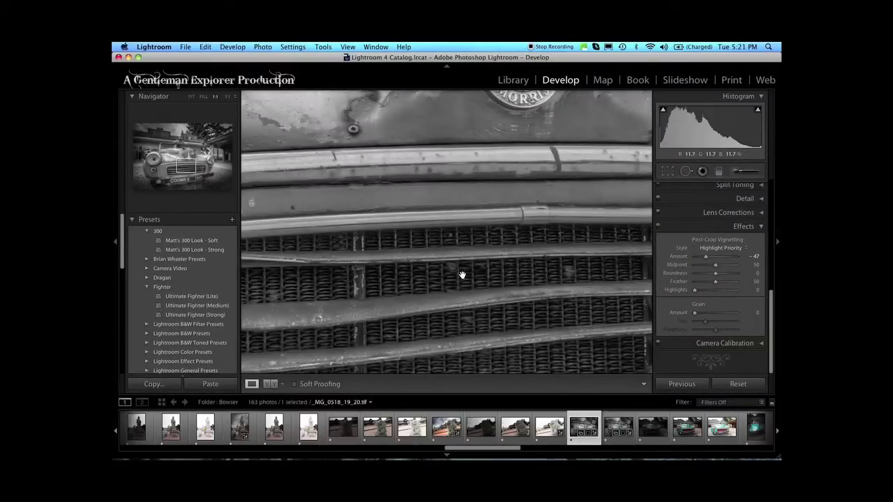
left_click(463, 275)
left_click(380, 106)
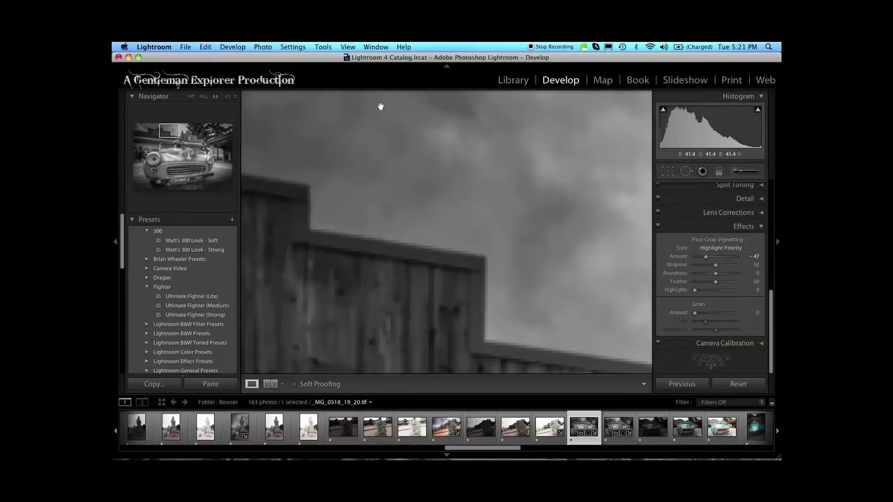
left_click(380, 106)
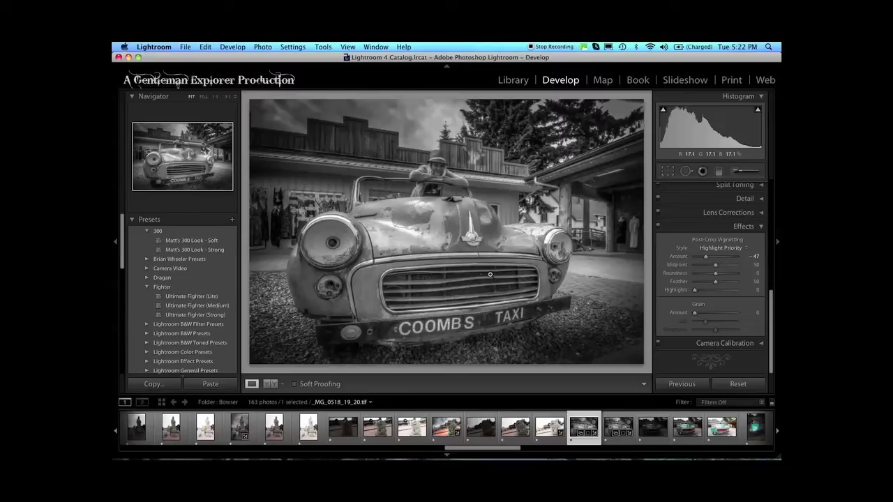
left_click(438, 432)
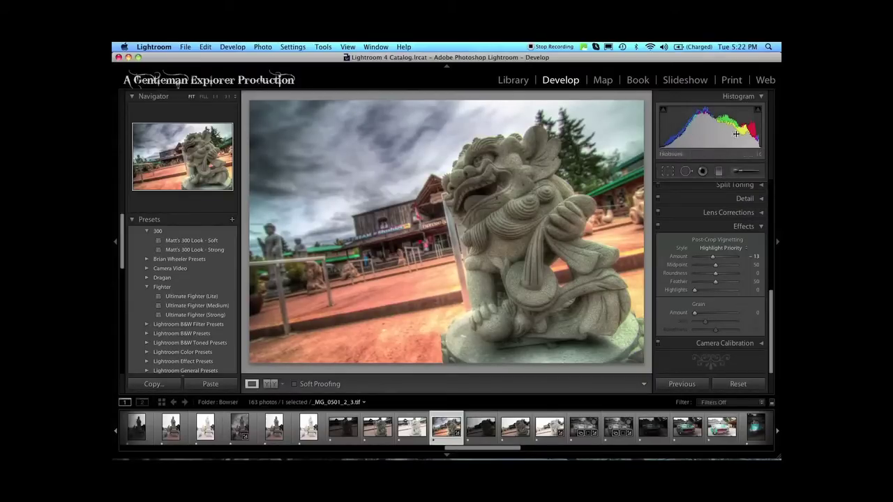
Open the standing statue _MG_0492.CR2 and bring its Basic panel settings into view
left_click(239, 427)
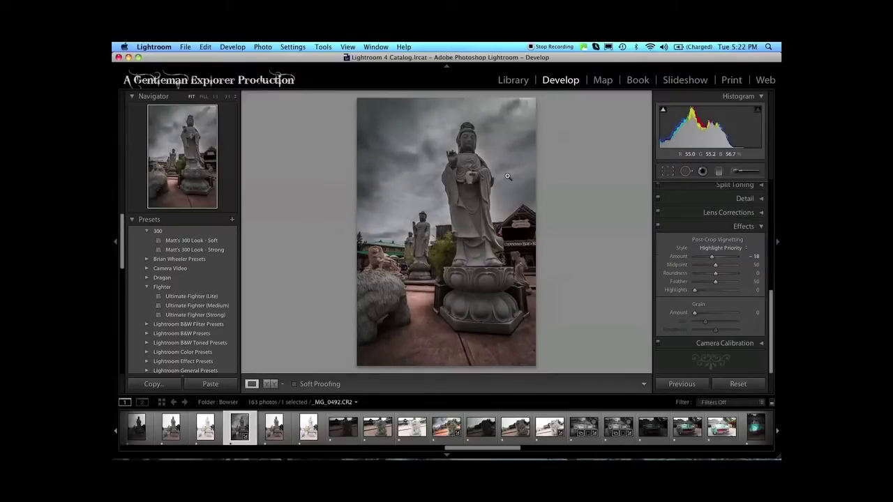
scroll(705, 227, "up", 10)
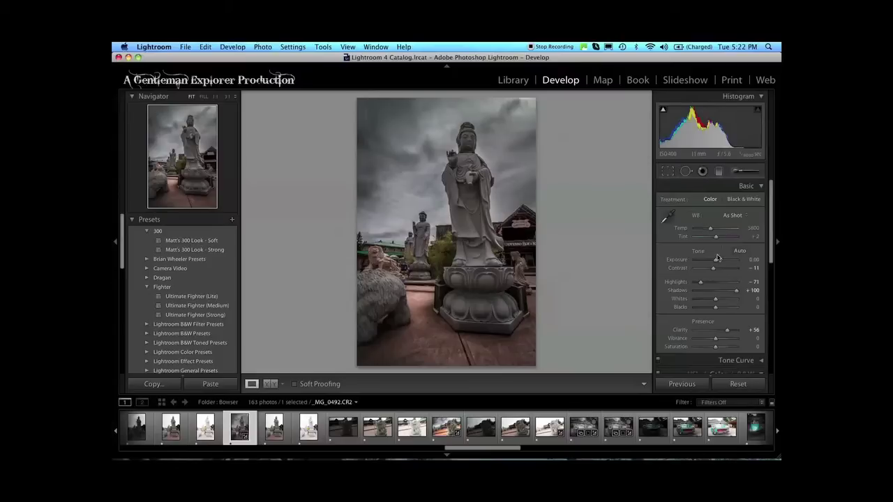